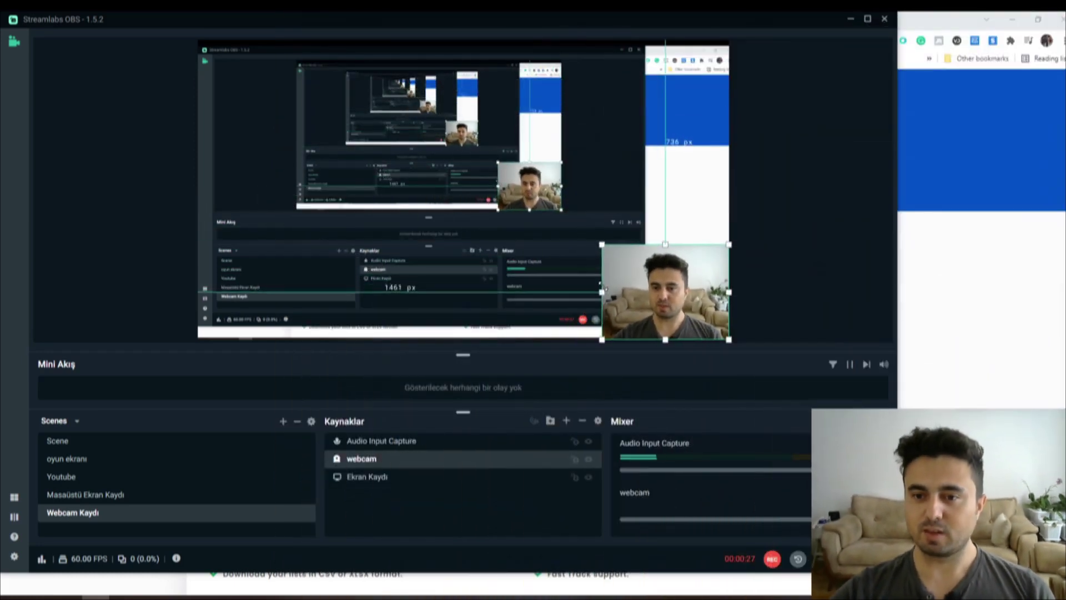
# Step: Bring up Skrapp's pricing page and note the Starter plan's 1,000 emails per month and 2 users
pyautogui.click(905, 323)
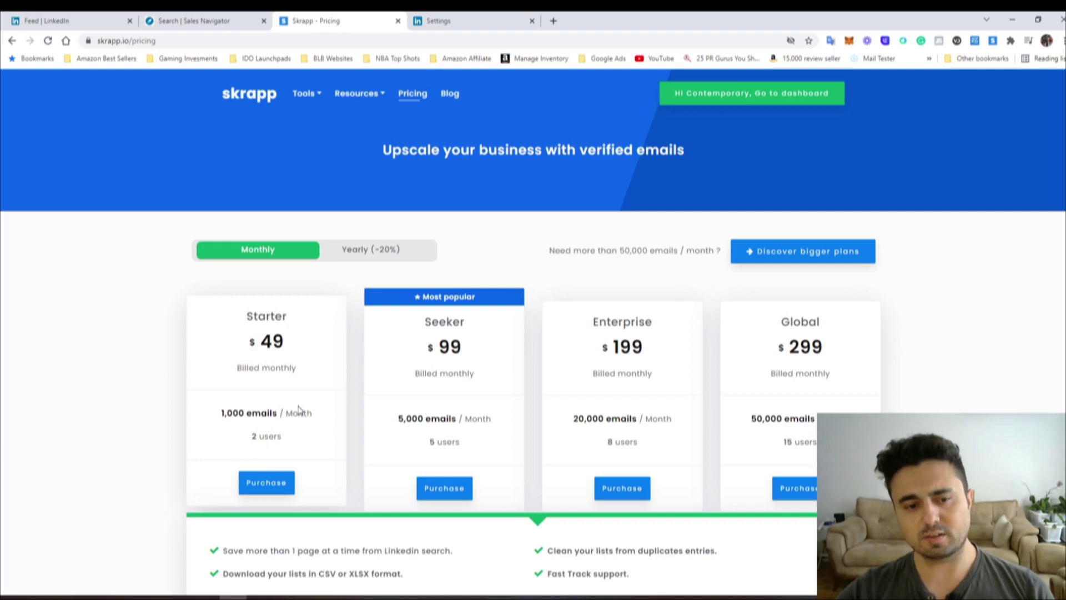
pyautogui.moveTo(314, 415); pyautogui.dragTo(213, 416)
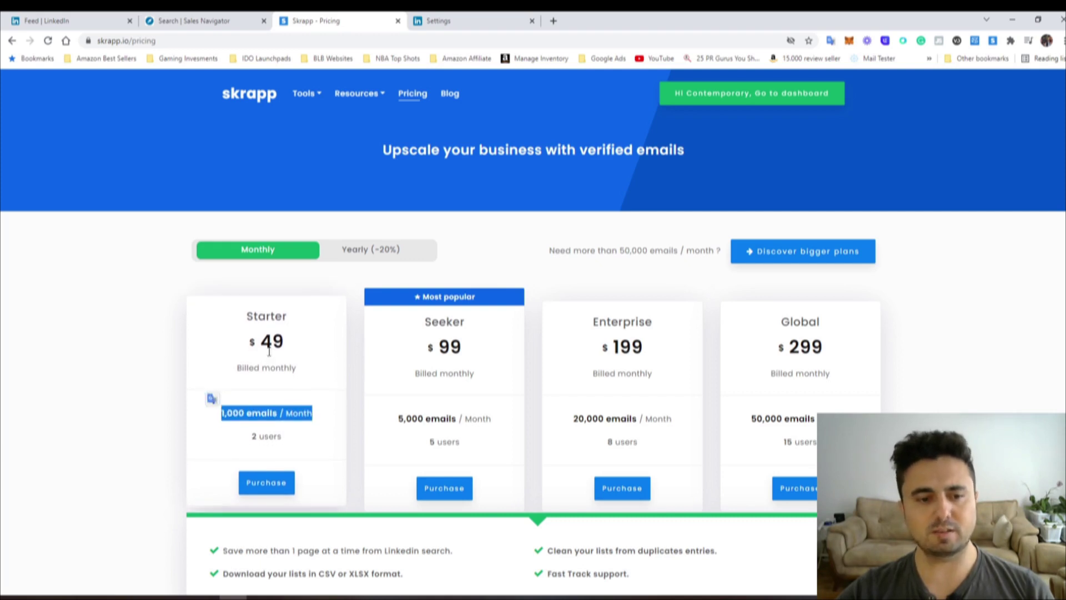
pyautogui.click(136, 382)
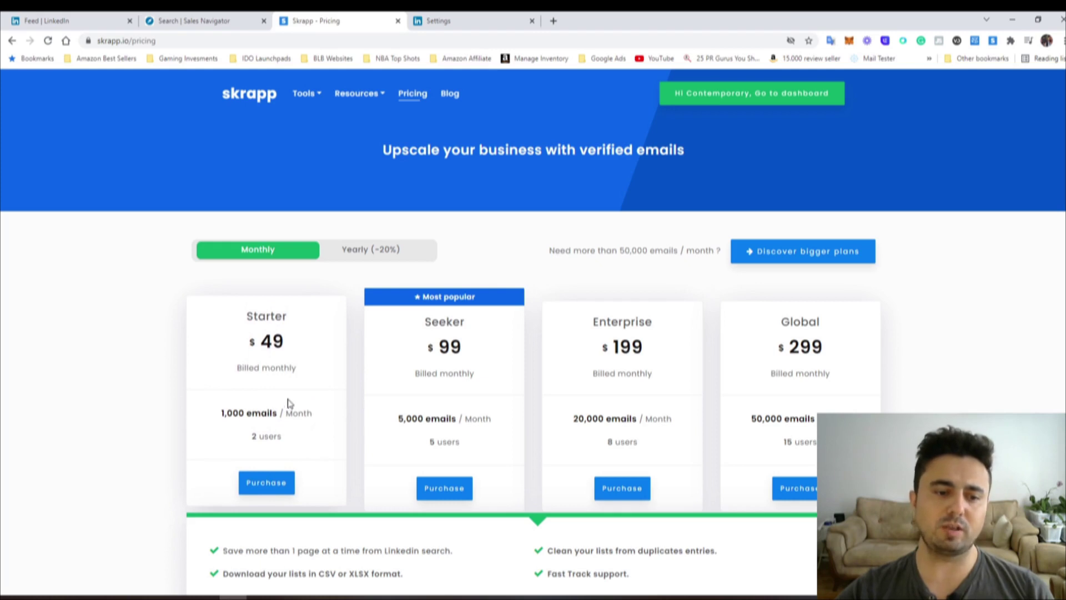
pyautogui.moveTo(245, 439); pyautogui.dragTo(278, 438)
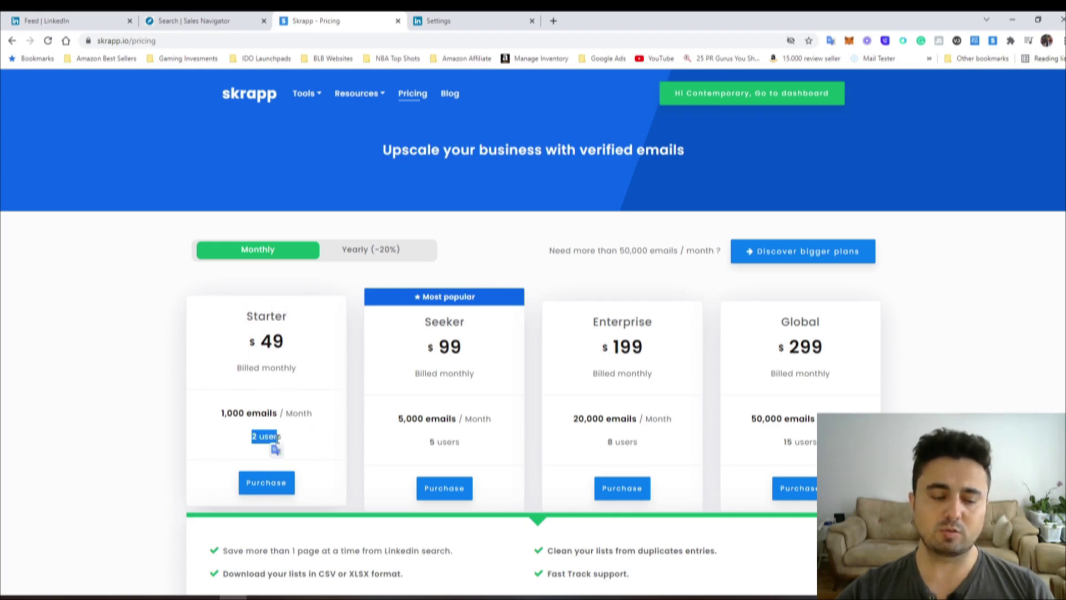
pyautogui.click(453, 417)
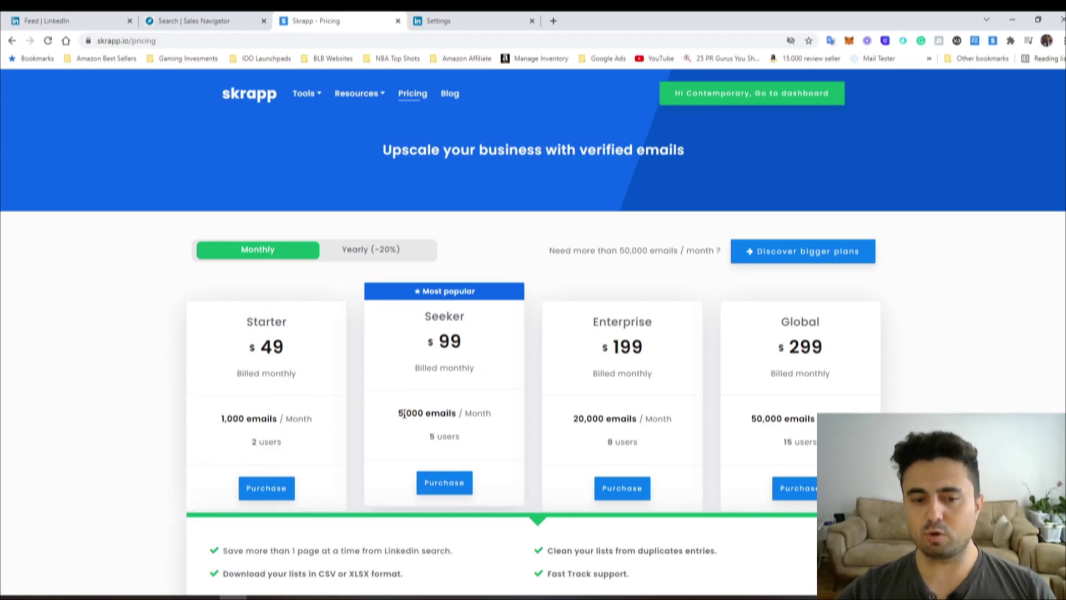
# Step: Note the Seeker plan's 5,000 emails and 5 users, then scroll to the shared features
pyautogui.moveTo(399, 412); pyautogui.dragTo(487, 415)
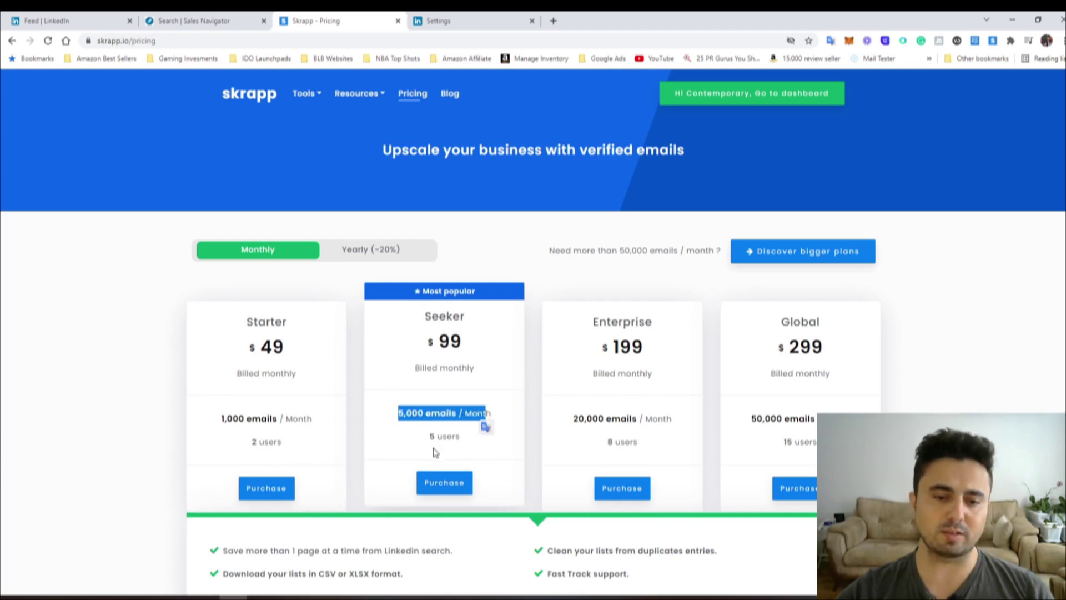
pyautogui.moveTo(430, 437); pyautogui.dragTo(453, 440)
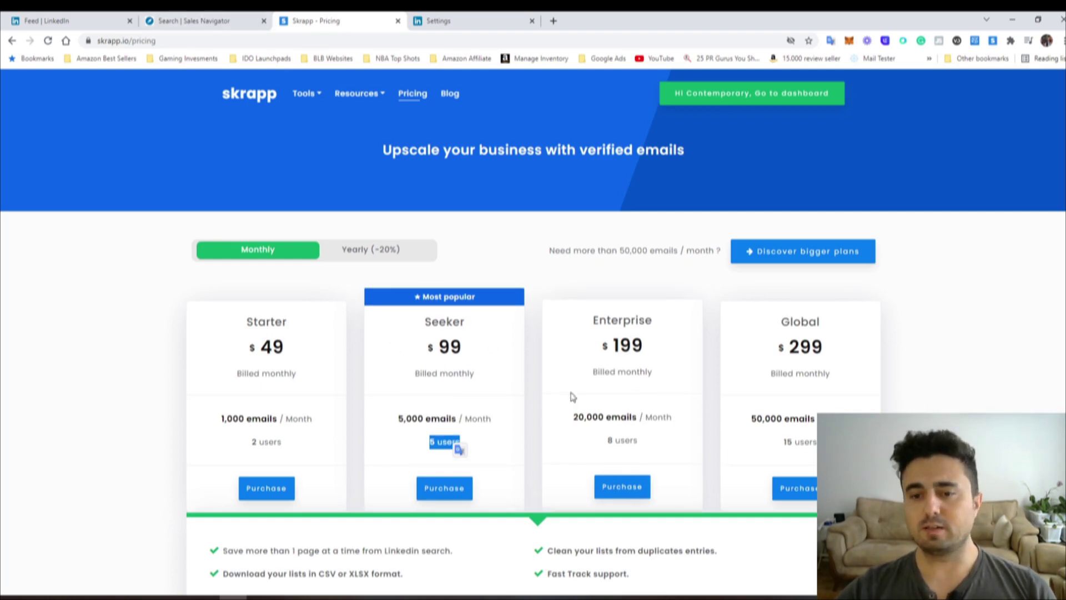
pyautogui.scroll(-2, 674, 315)
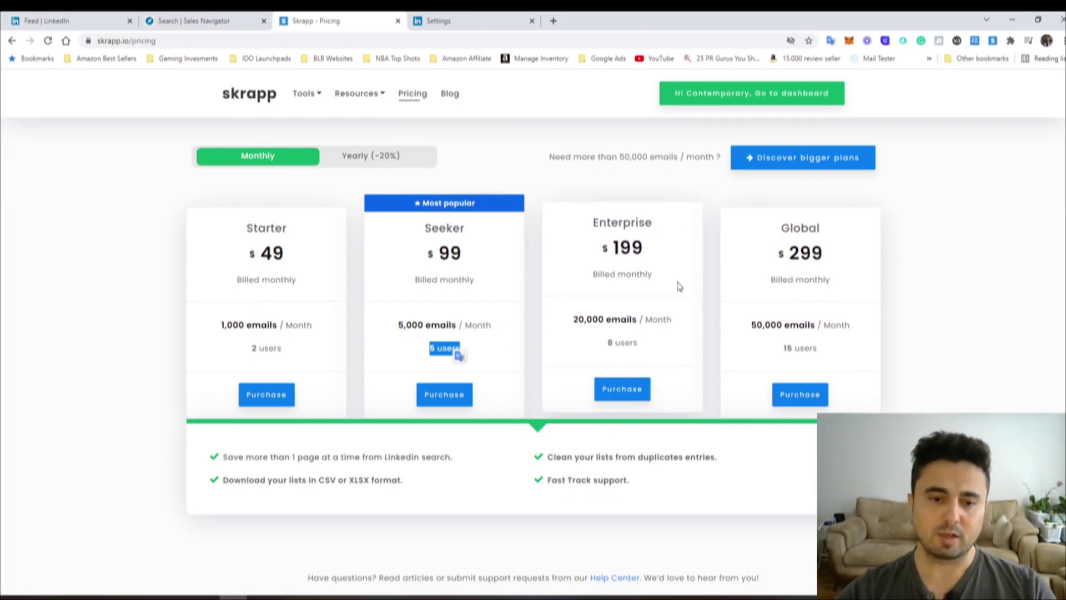
# Step: Compute 200 × 26 = 5.200 in Windows Calculator
pyautogui.press('XF86Calculator')
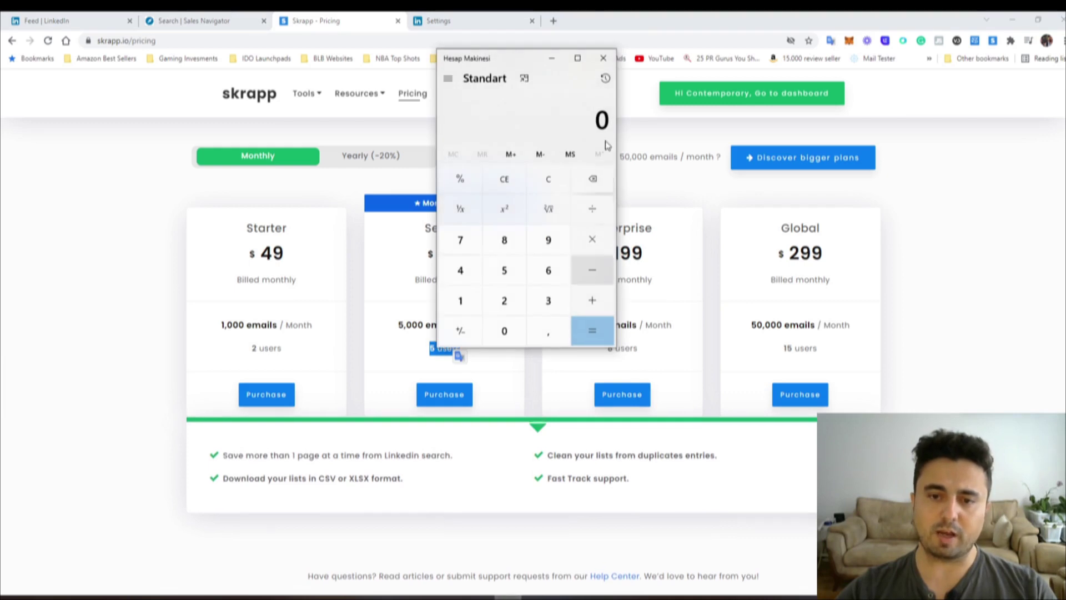
pyautogui.write('200')
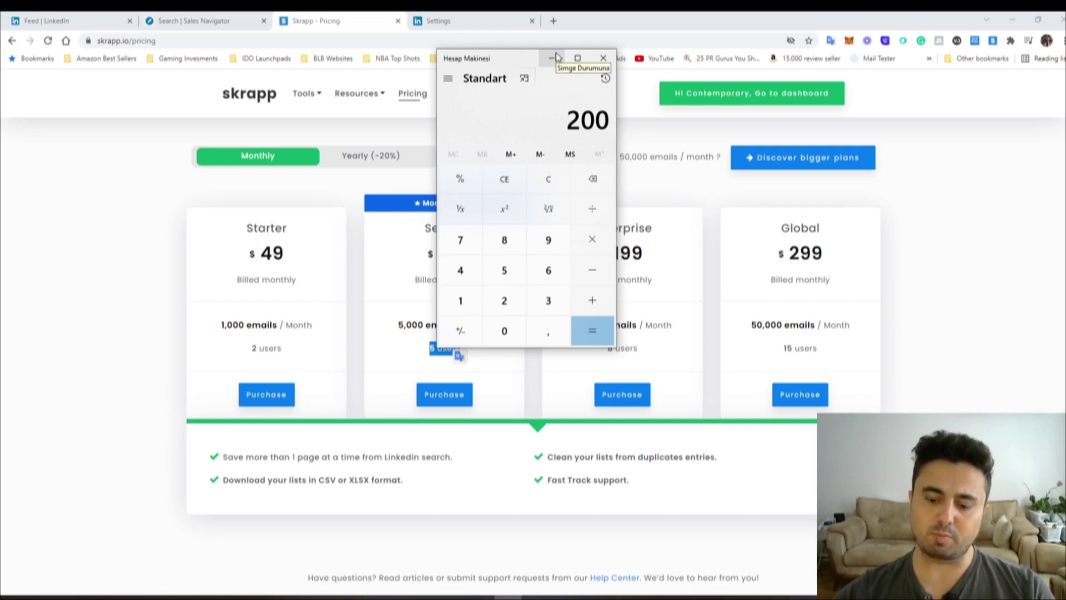
pyautogui.write('*')
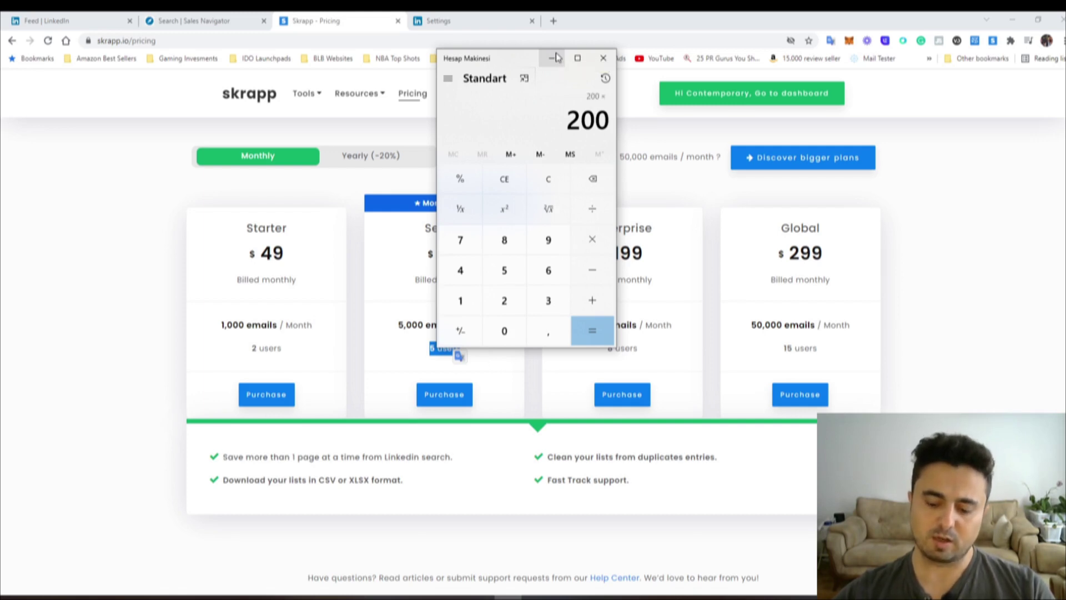
pyautogui.write('26')
pyautogui.press('Return')
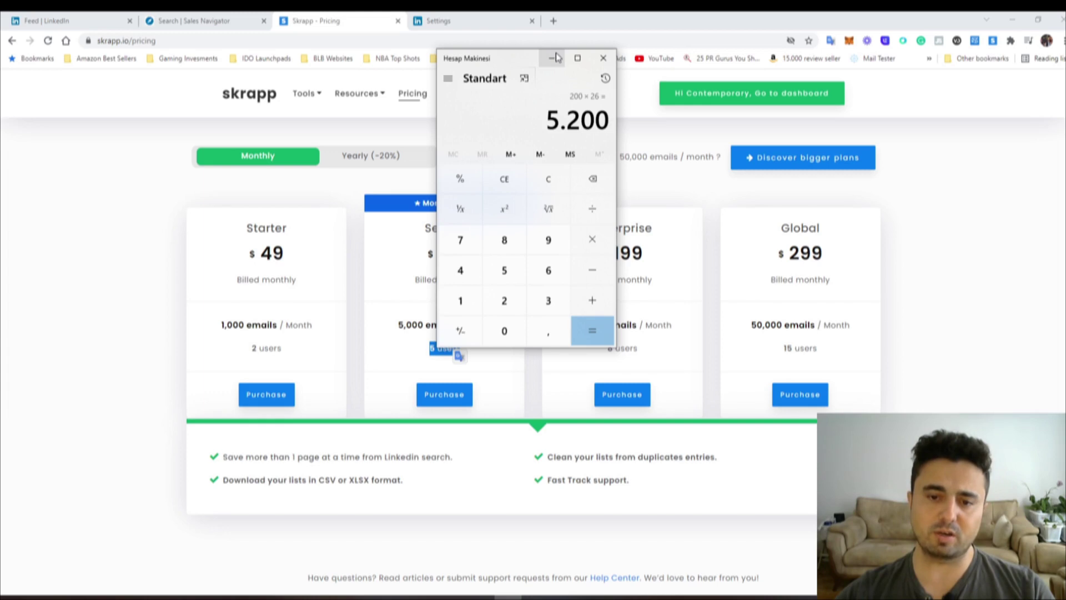
# Step: Hide the calculator, review the 11K+ plumbing lead results, then go to the LinkedIn feed
pyautogui.click(556, 58)
pyautogui.click(699, 257)
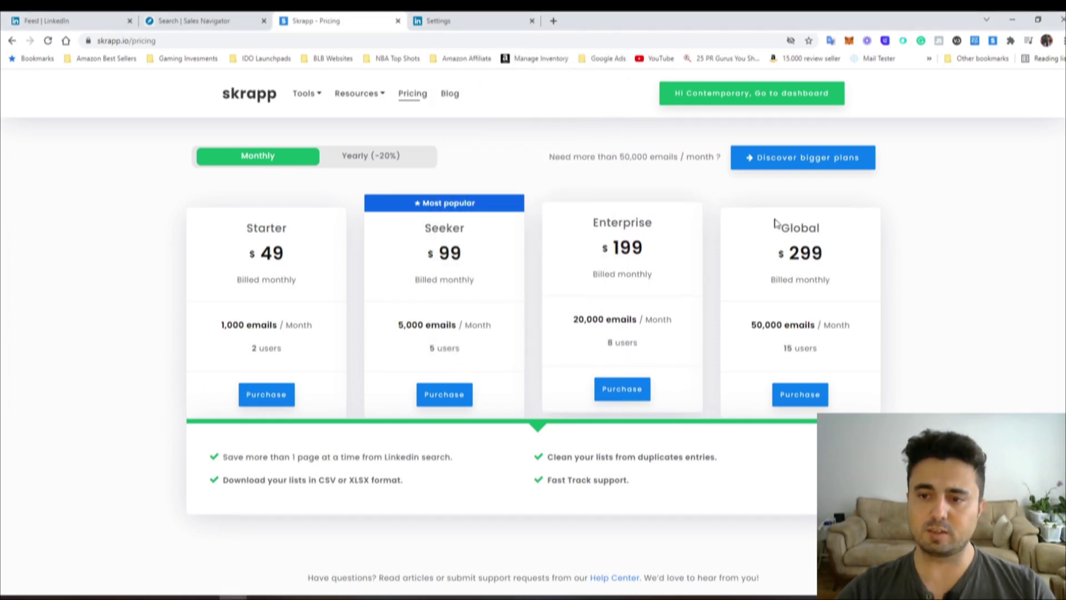
pyautogui.click(195, 21)
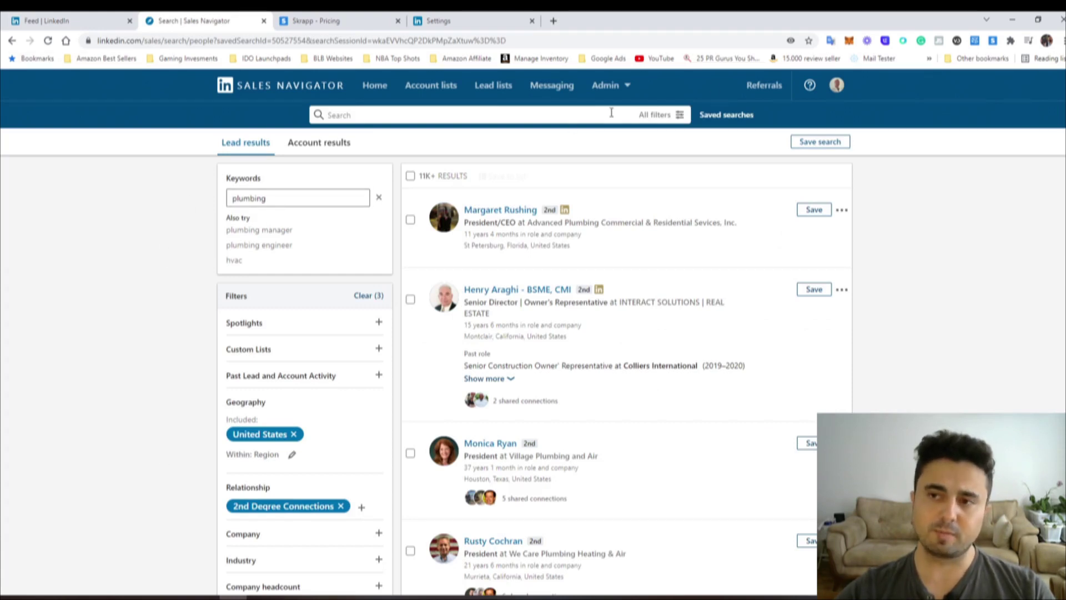
pyautogui.click(71, 16)
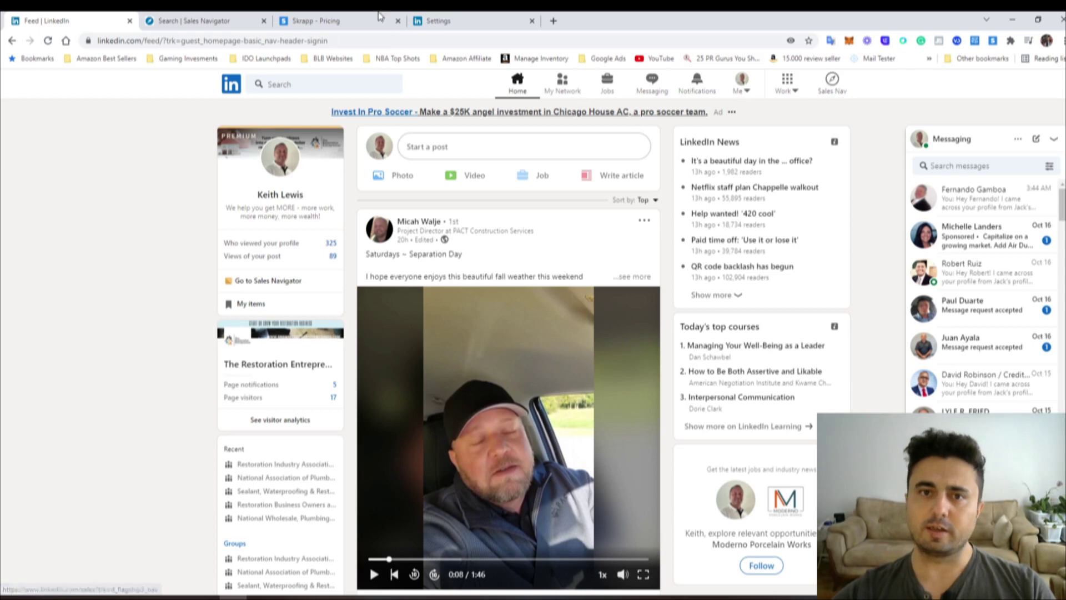
pyautogui.click(444, 21)
pyautogui.moveTo(392, 272)
pyautogui.mouseDown()
pyautogui.moveTo(512, 267)
pyautogui.moveTo(493, 275)
pyautogui.mouseUp()
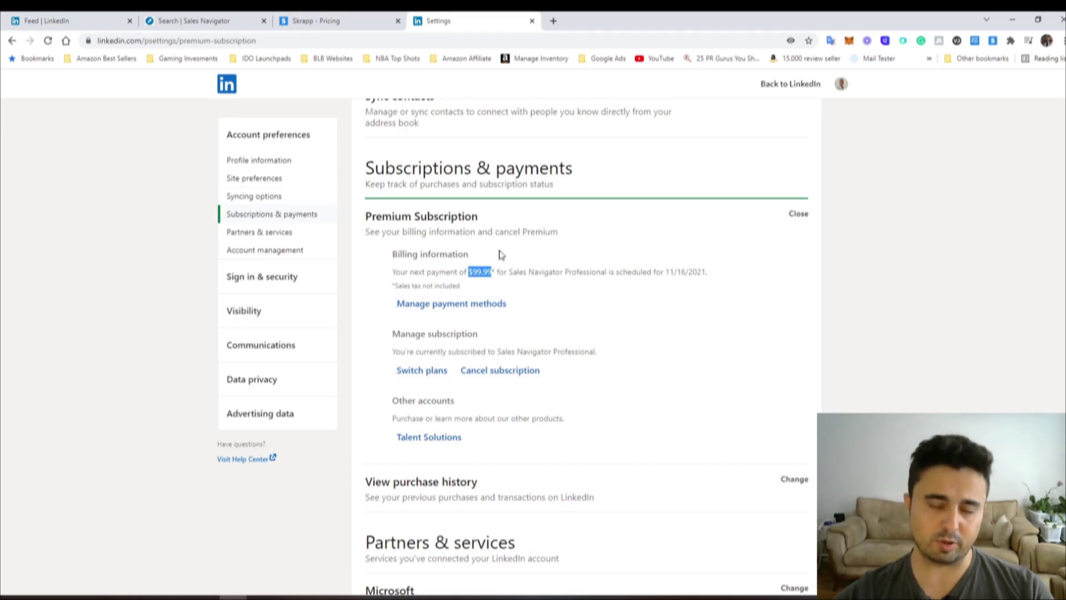
pyautogui.scroll(3, 393, 200)
pyautogui.scroll(-3, 425, 230)
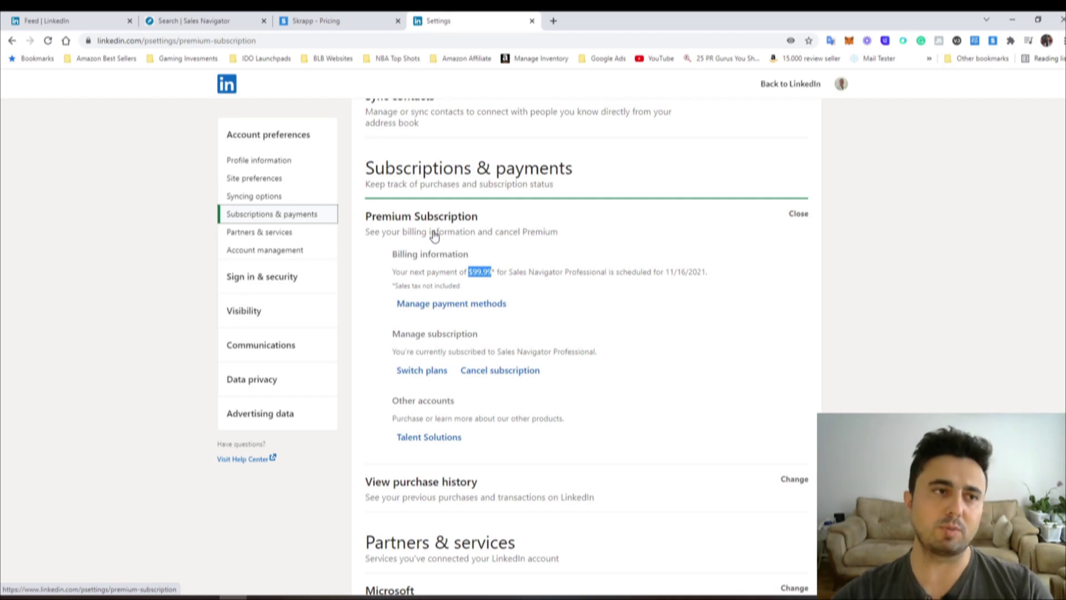
pyautogui.click(56, 19)
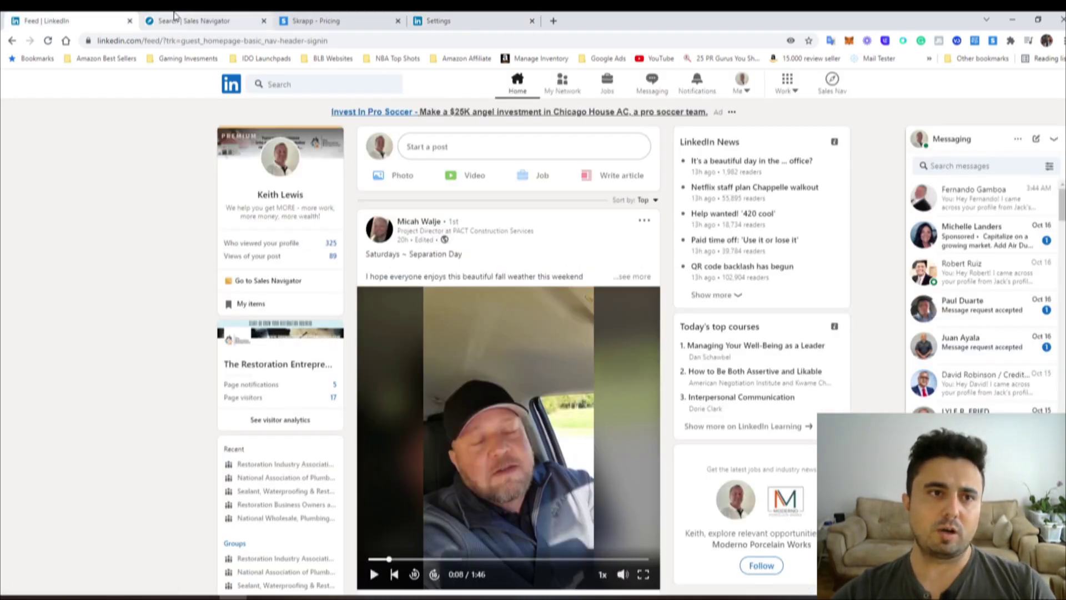
# Step: Review the Sales Navigator plumbing lead results and the full set of search filters
pyautogui.click(211, 20)
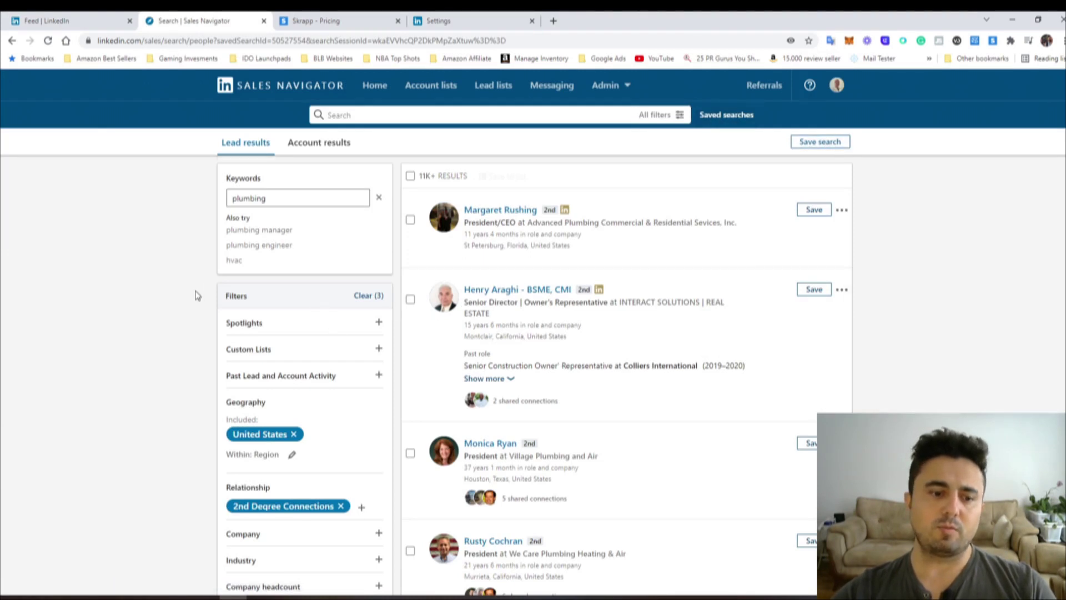
pyautogui.scroll(-5, 234, 302)
pyautogui.scroll(5, 238, 304)
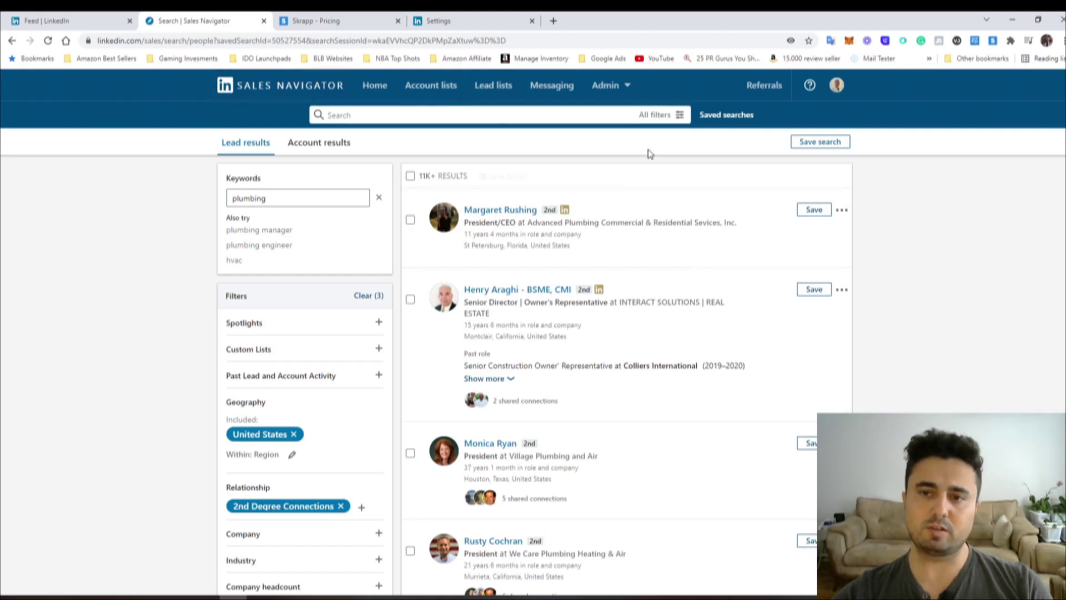
pyautogui.click(678, 115)
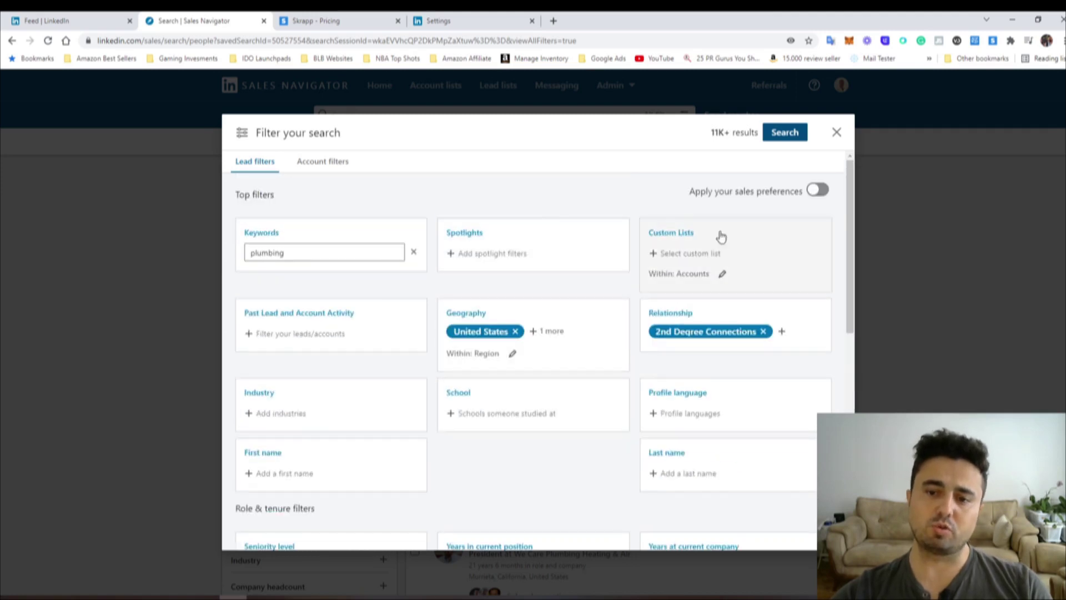
pyautogui.scroll(-3, 611, 322)
pyautogui.scroll(-2, 374, 357)
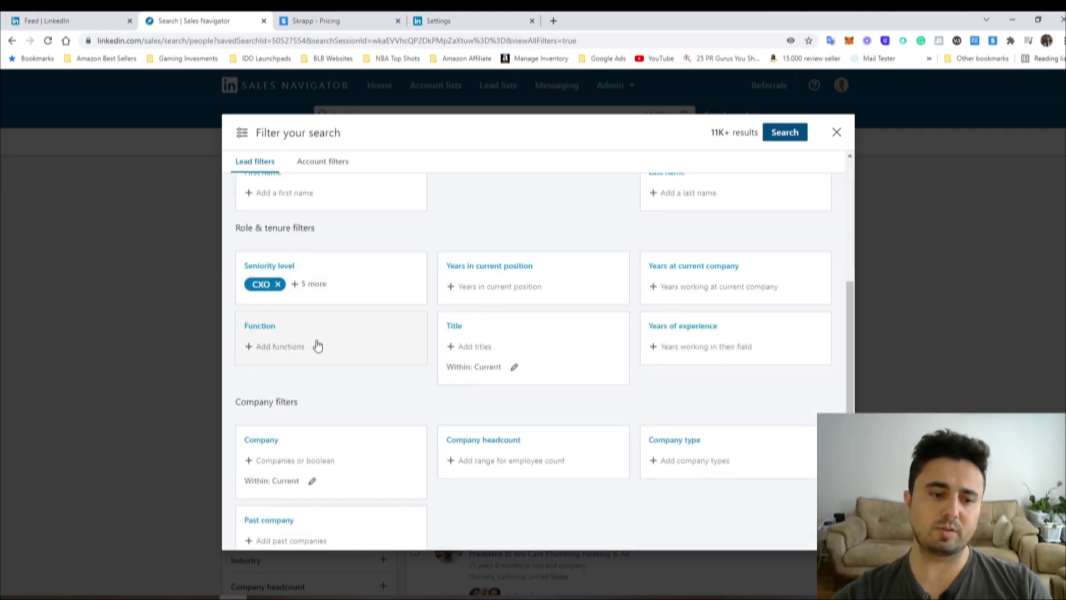
pyautogui.scroll(-3, 327, 366)
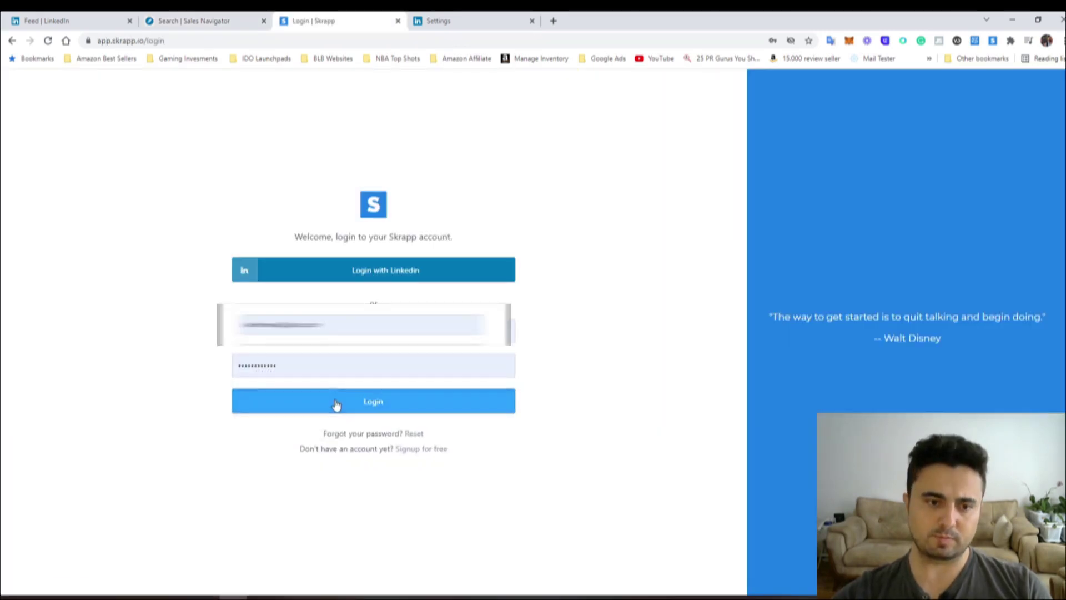
# Step: Open Skrapp's Plumbers lead list and check the 5000 email credit allowance
pyautogui.click(336, 405)
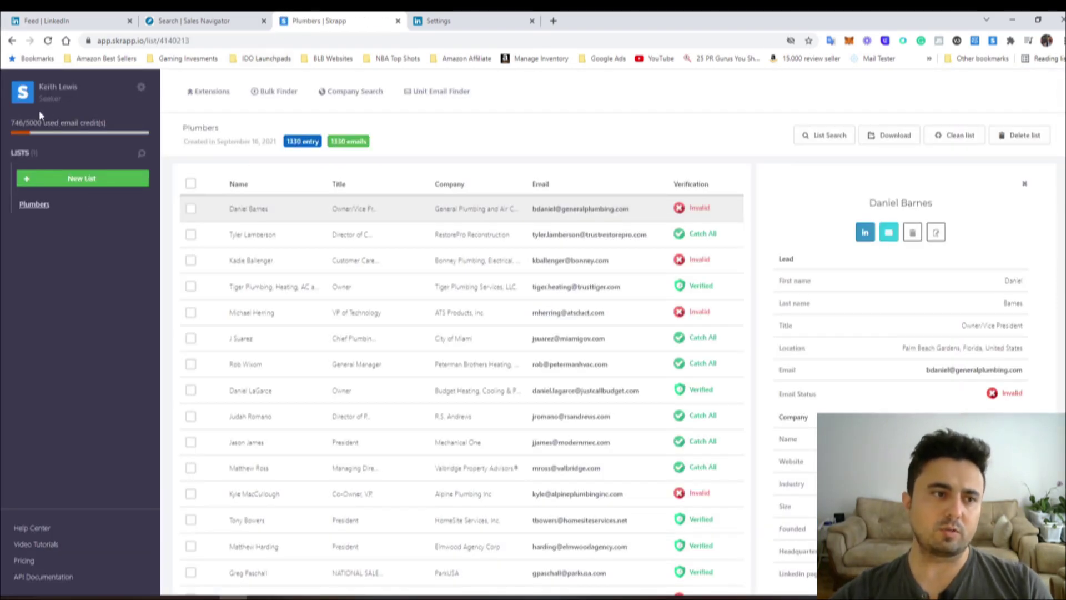
pyautogui.moveTo(37, 122); pyautogui.dragTo(78, 123)
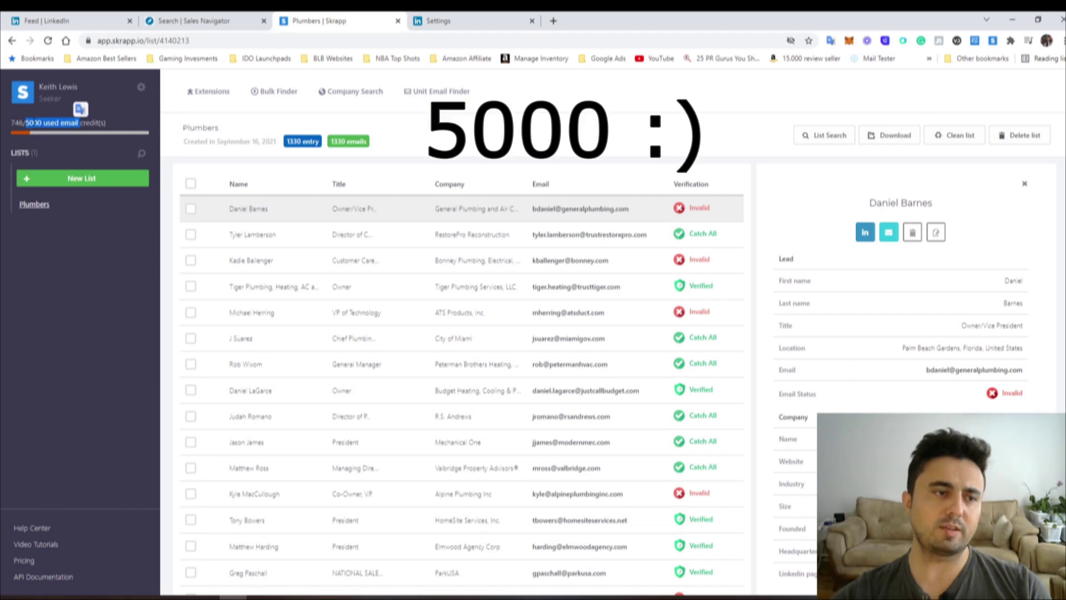
pyautogui.click(85, 124)
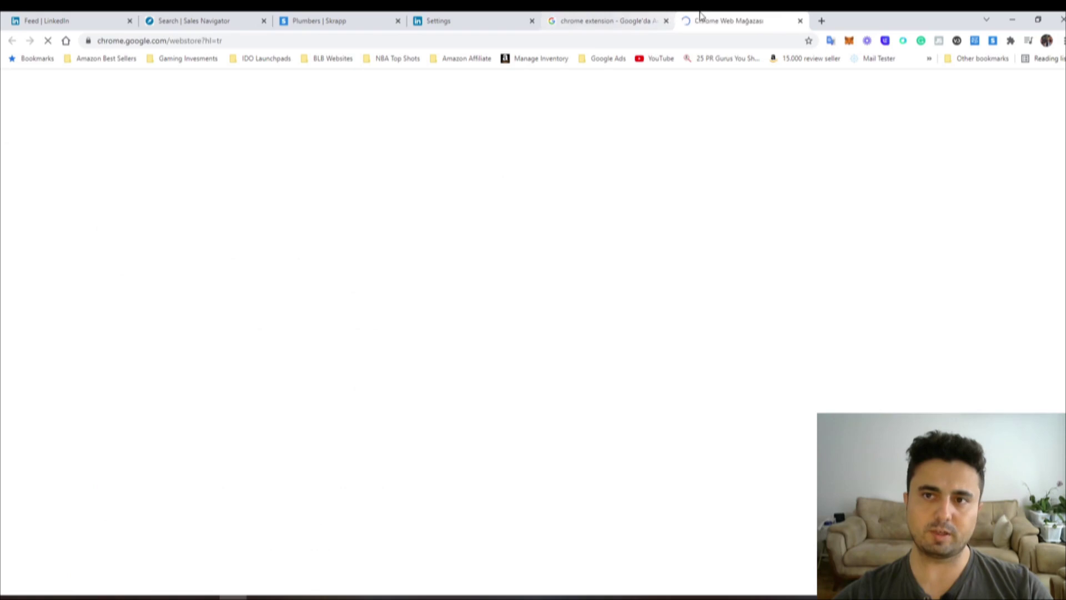
# Step: Search the Chrome Web Store for 'skrapp', open Skrapp.io - Email Finder, then return to Plumbers
pyautogui.moveTo(738, 21); pyautogui.dragTo(605, 20)
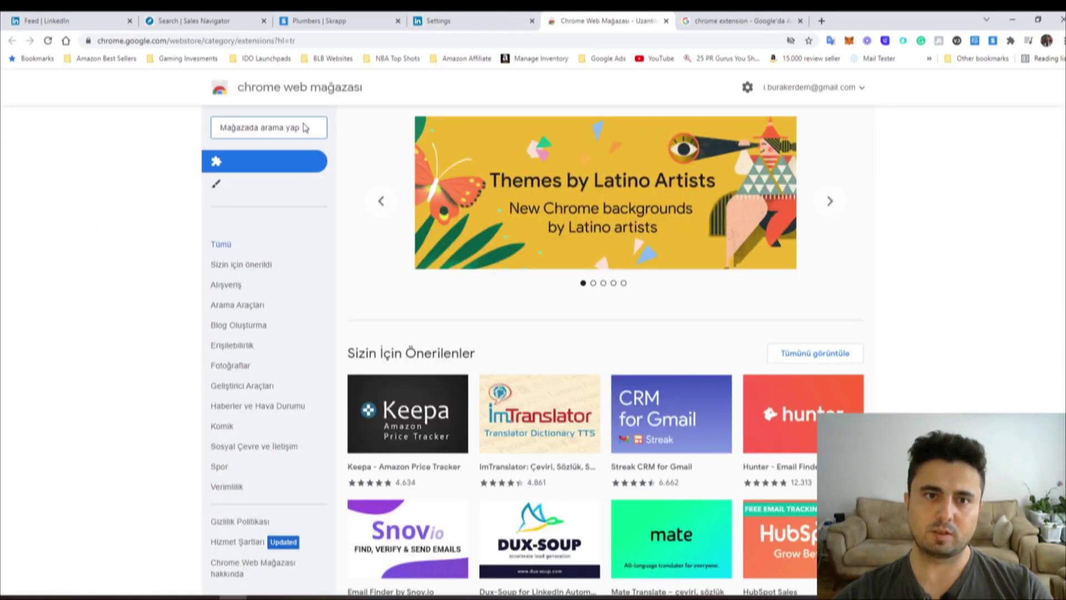
pyautogui.write('skra')
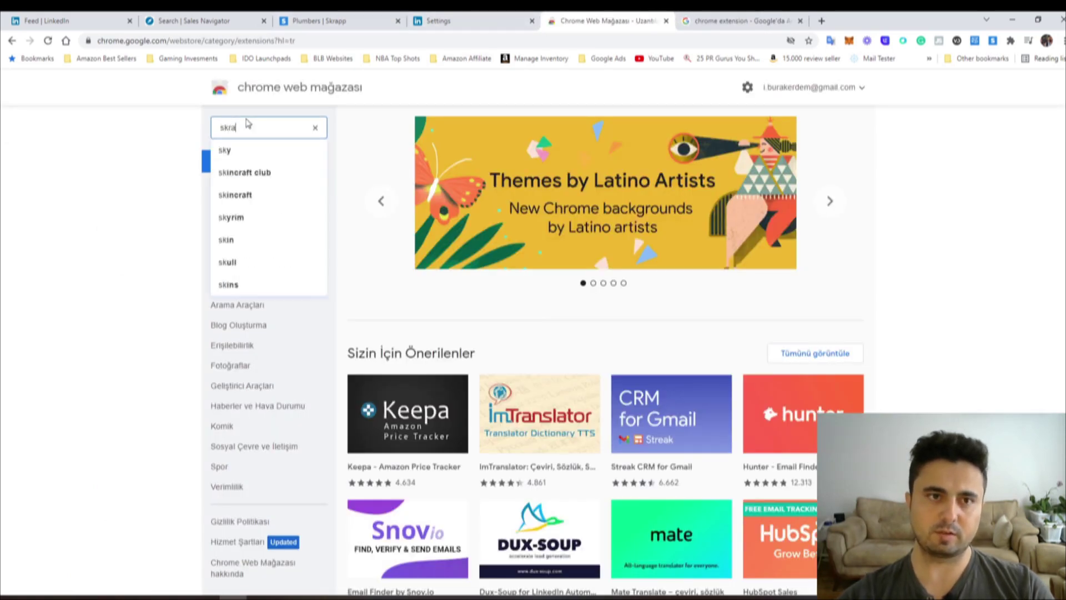
pyautogui.write('pp')
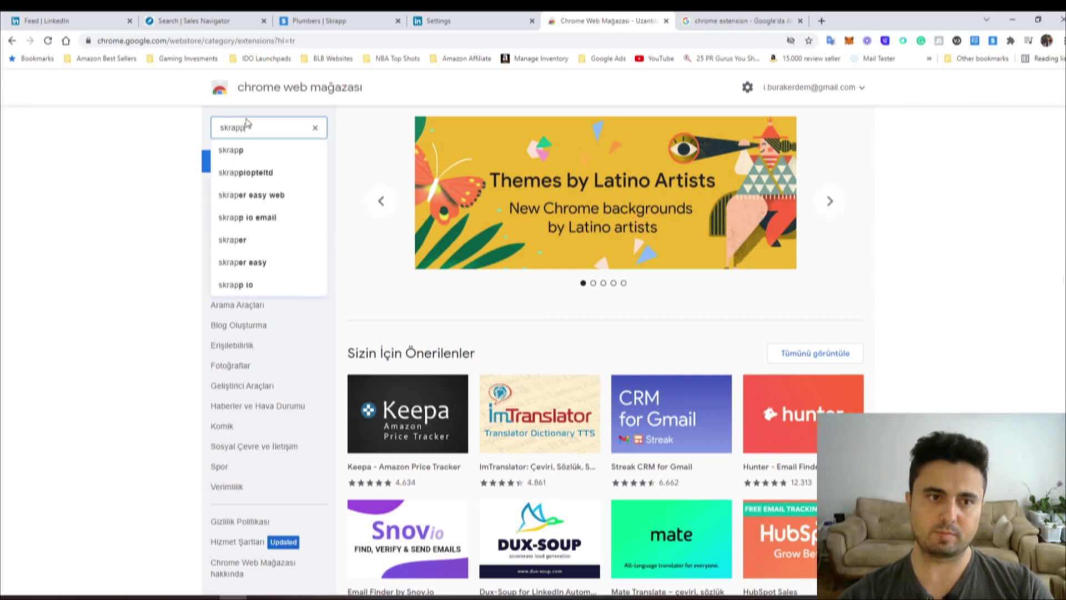
pyautogui.press('Return')
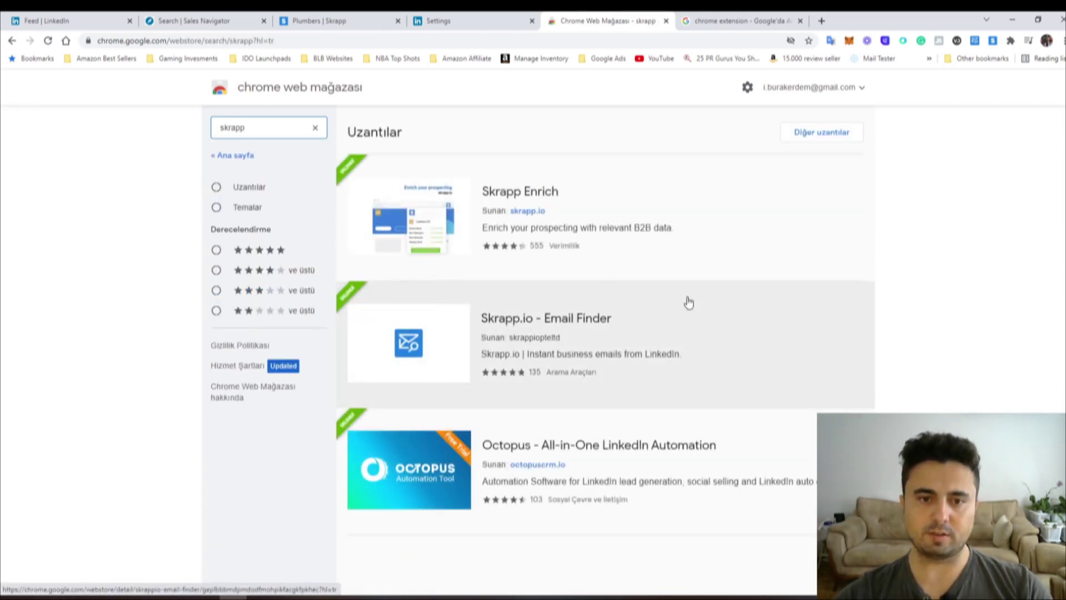
pyautogui.click(552, 312)
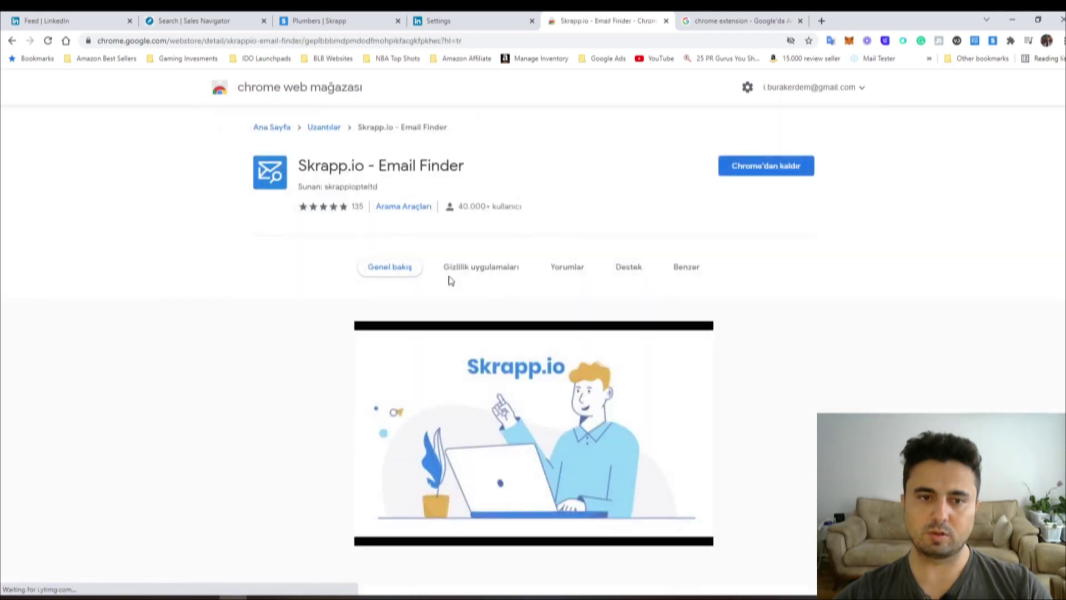
pyautogui.click(330, 20)
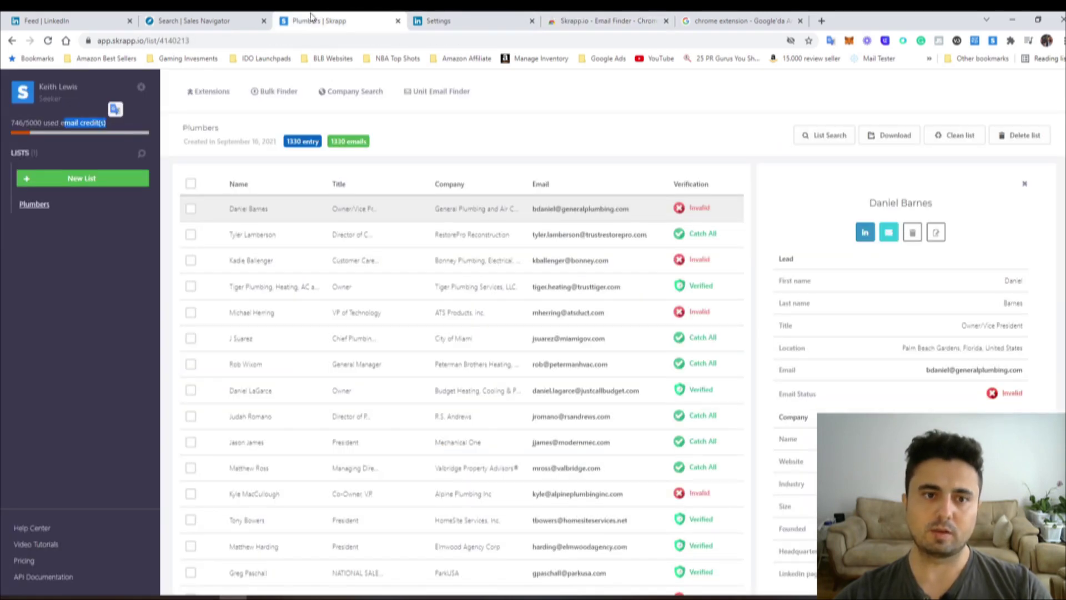
# Step: Set Skrapp's Email Finder on the plumbing search to the Plumbers list and all 20 pages
pyautogui.click(225, 20)
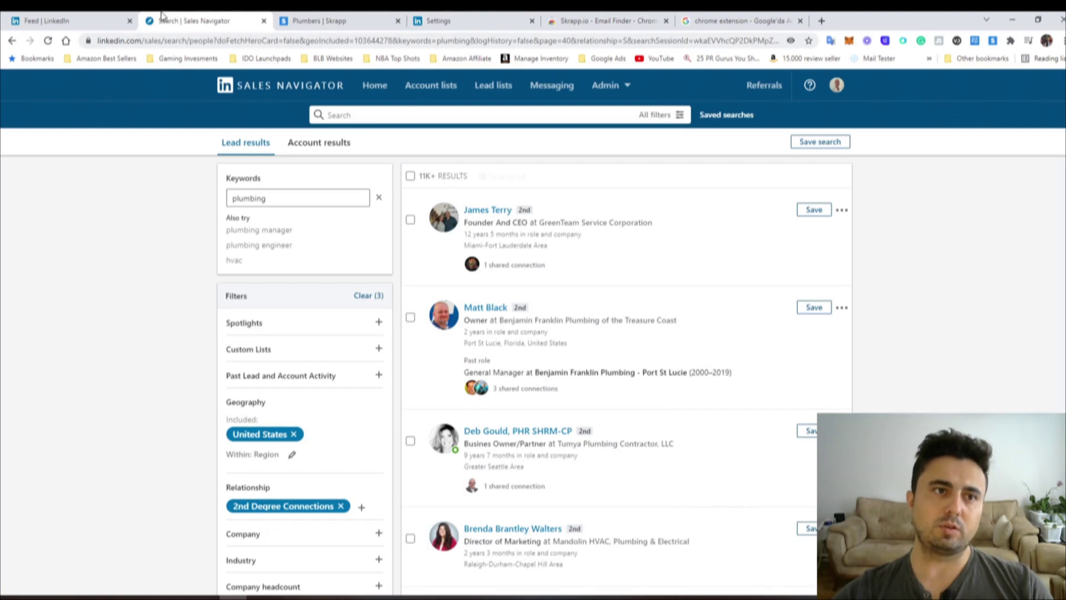
pyautogui.click(975, 41)
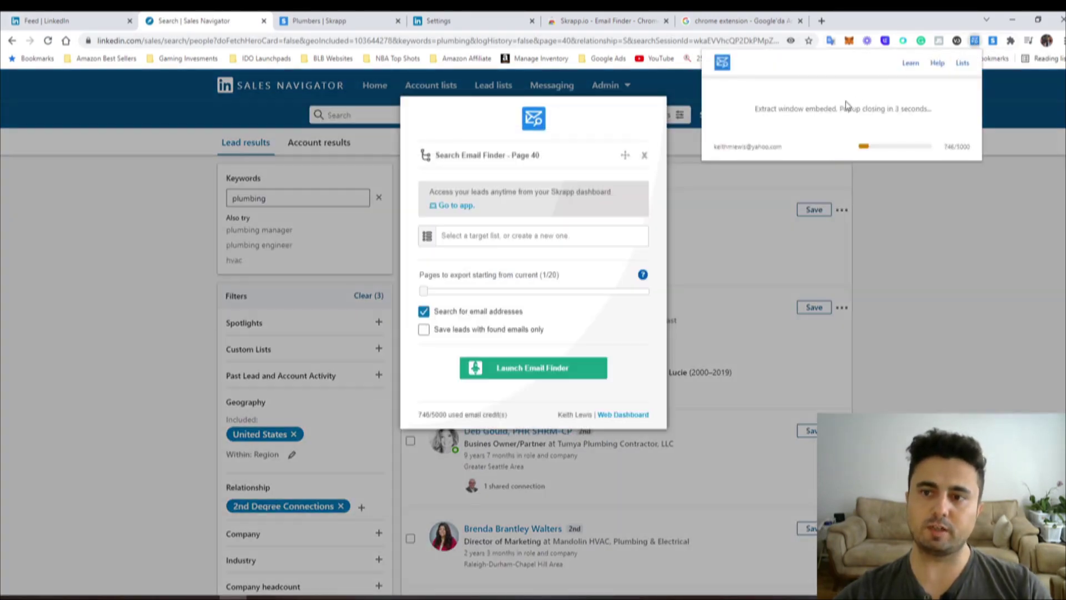
pyautogui.click(447, 235)
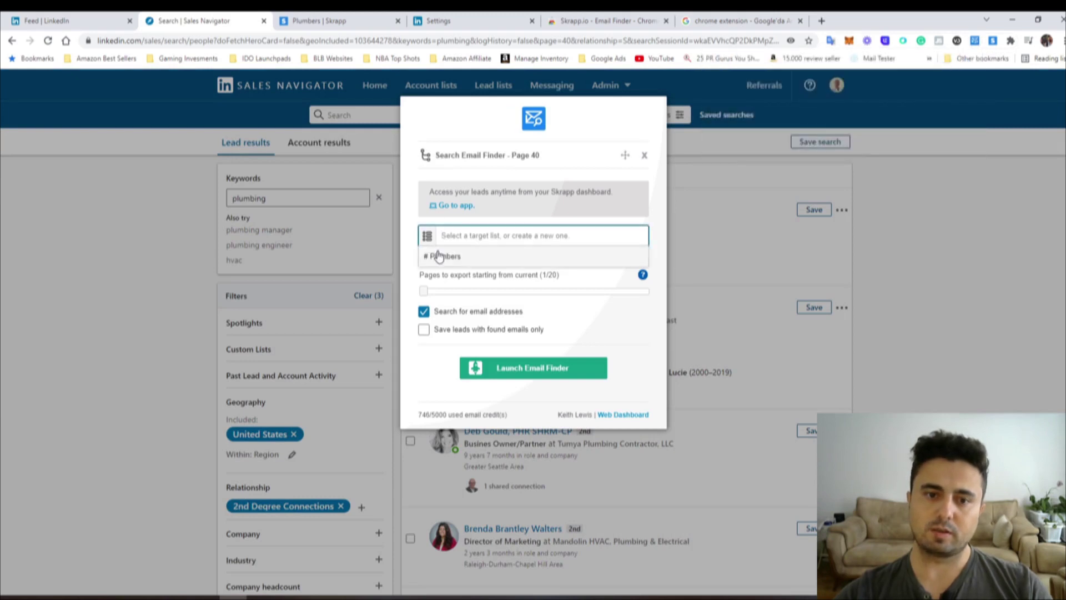
pyautogui.click(445, 255)
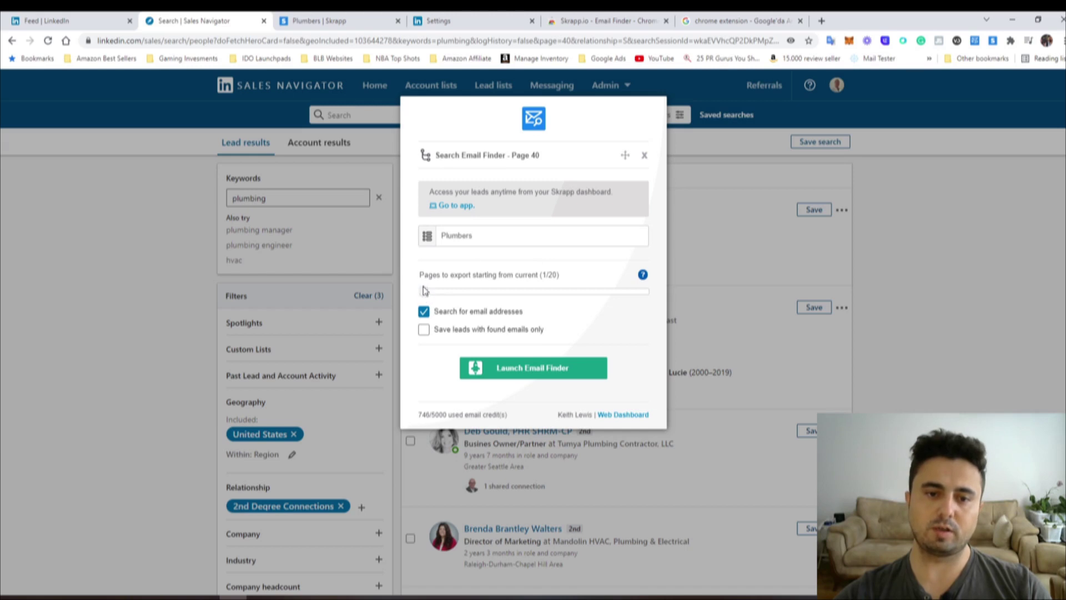
pyautogui.moveTo(425, 291); pyautogui.dragTo(648, 291)
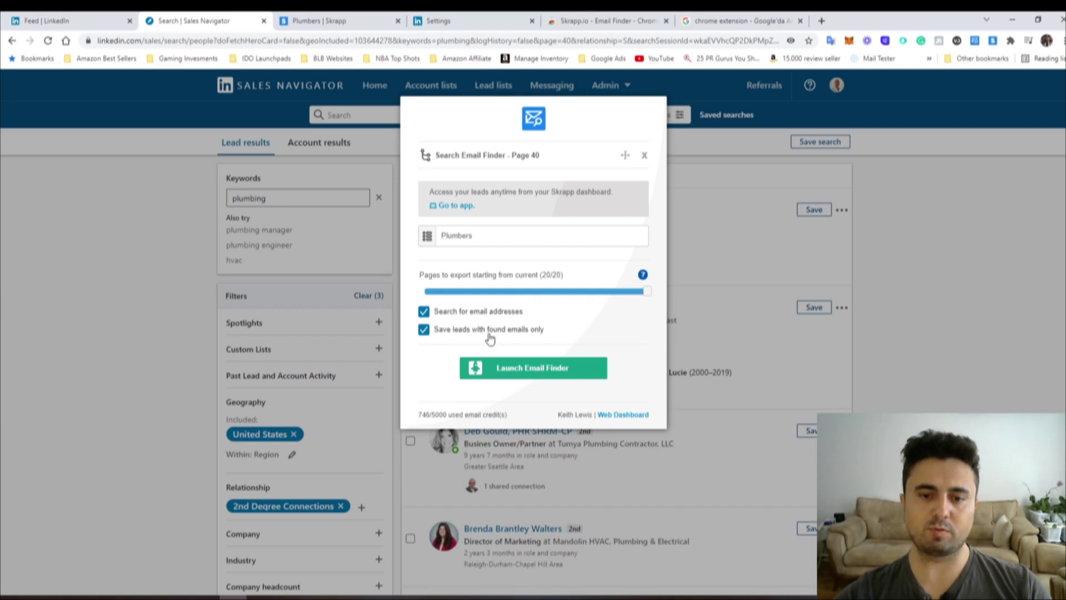
# Step: Launch the email finder and, while it runs, compute 20 × 25 in Calculator
pyautogui.click(562, 375)
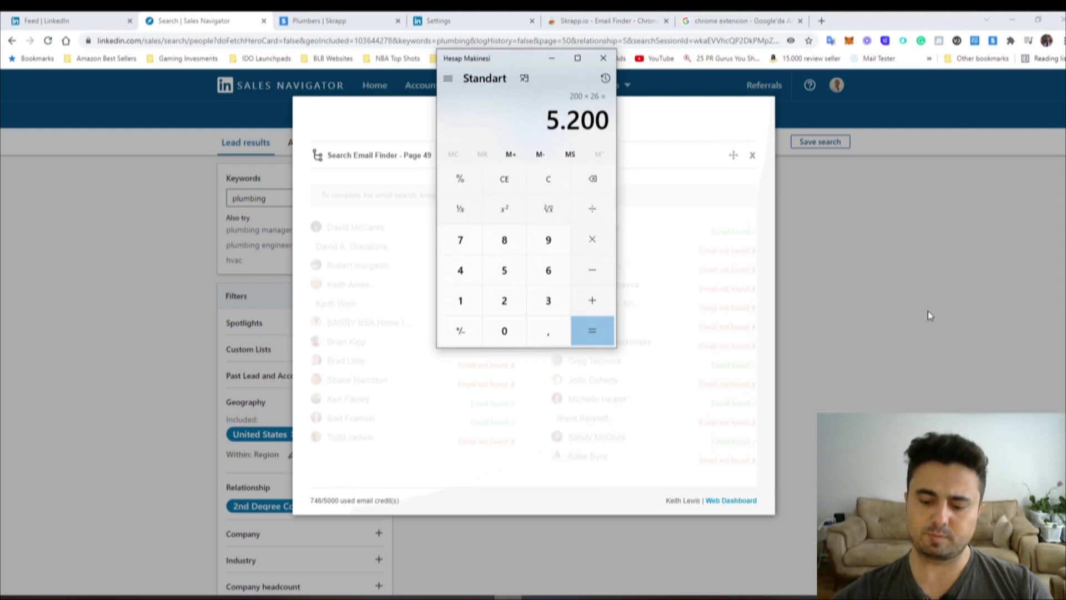
pyautogui.write('20')
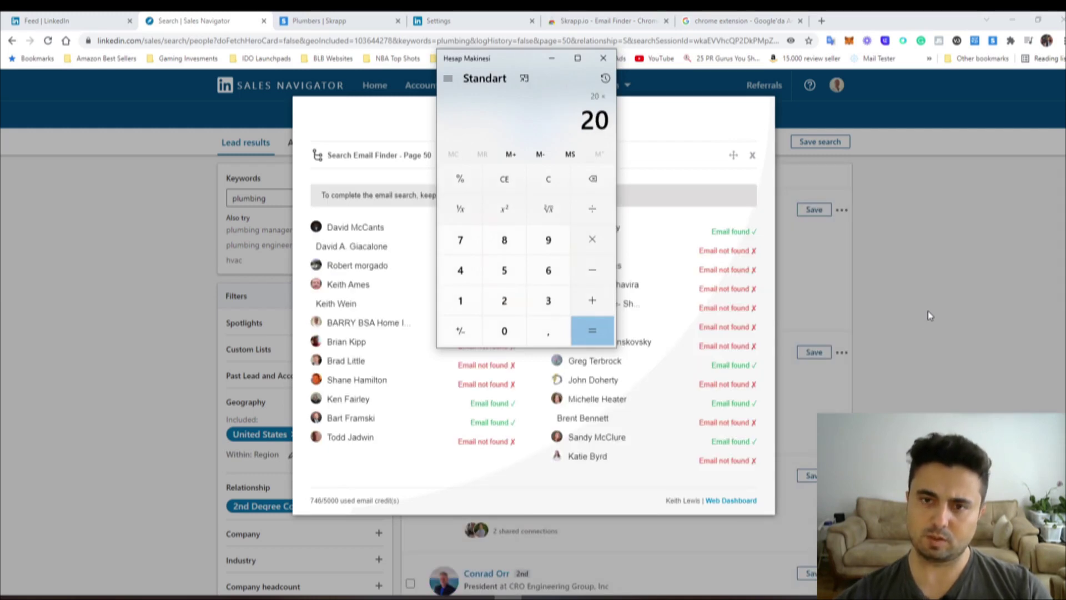
pyautogui.write('*25')
pyautogui.press('Return')
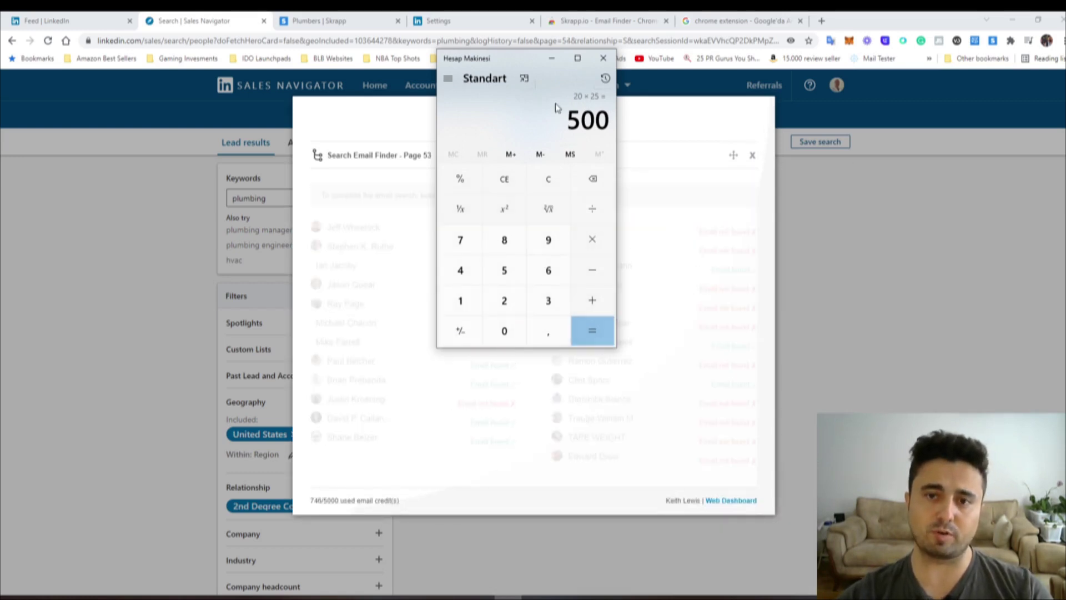
pyautogui.click(551, 58)
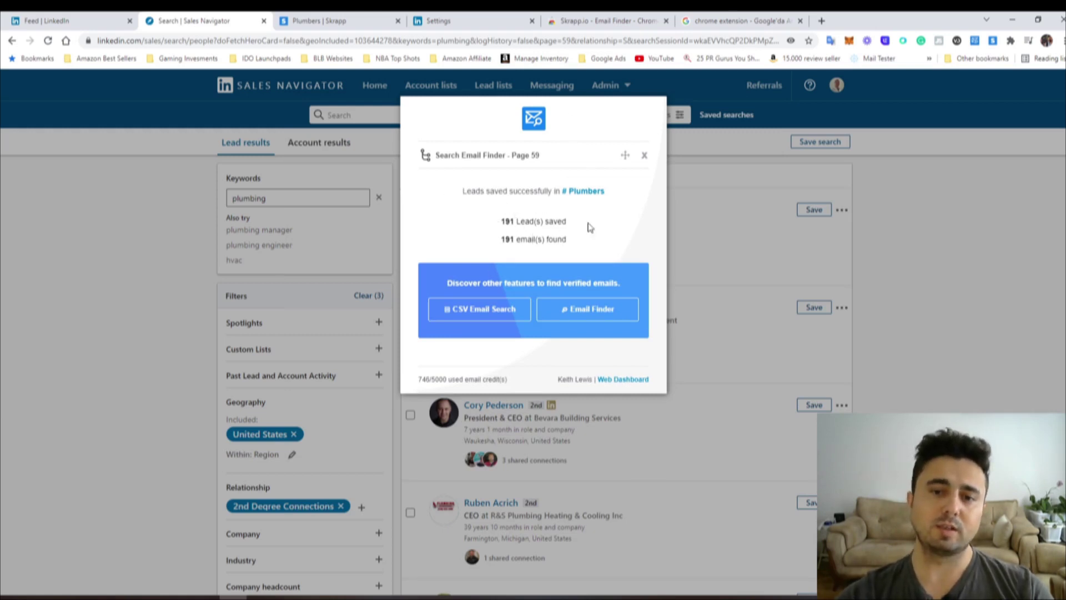
# Step: Download the Plumbers list as a CSV with all email statuses, noting the 191 leads saved
pyautogui.click(590, 316)
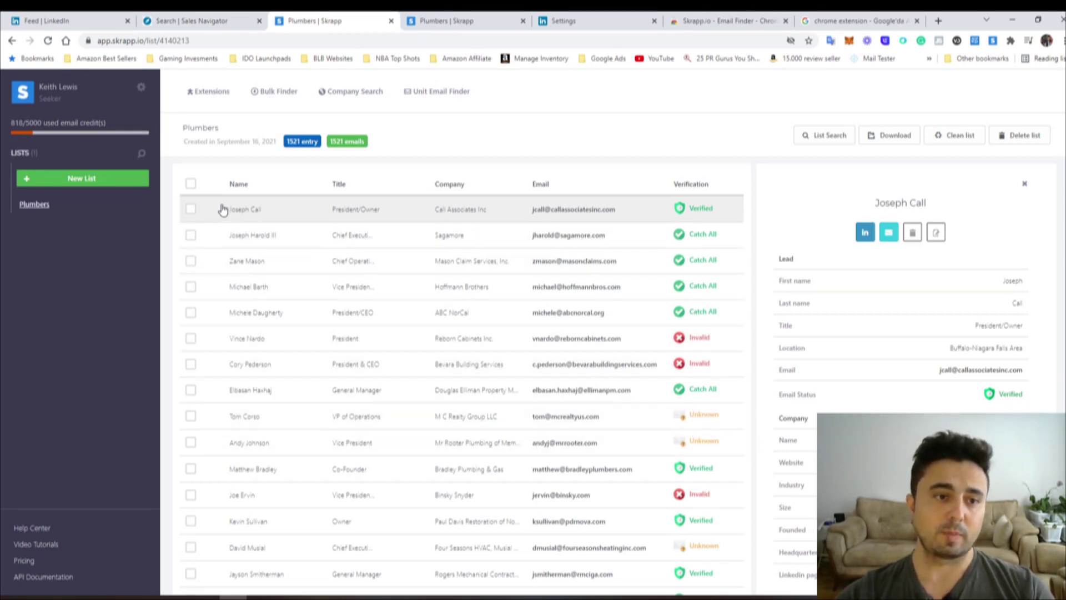
pyautogui.scroll(-1, 298, 248)
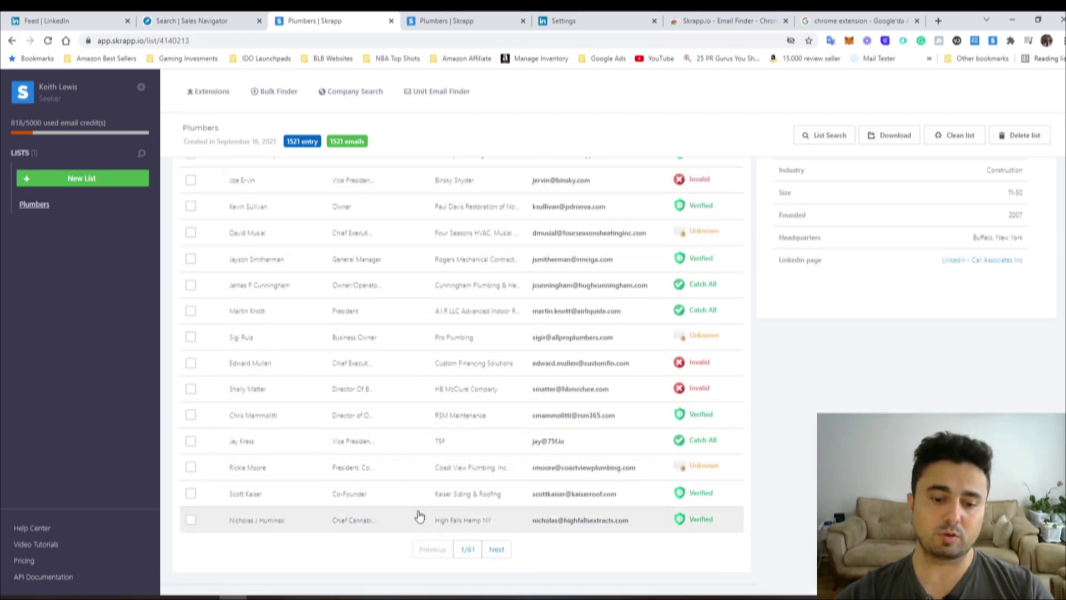
pyautogui.scroll(1, 342, 476)
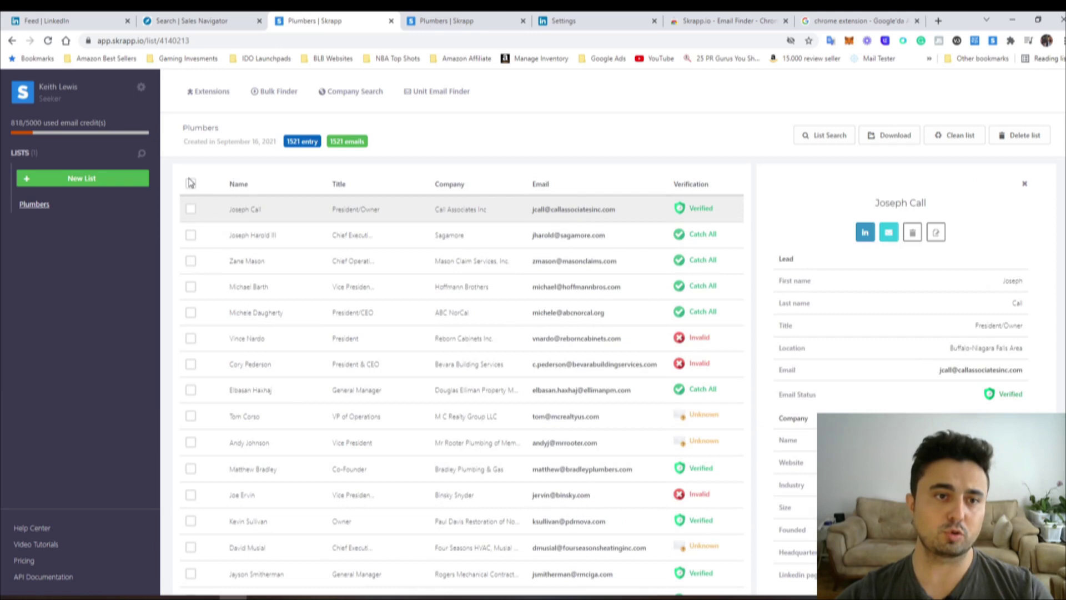
pyautogui.click(891, 136)
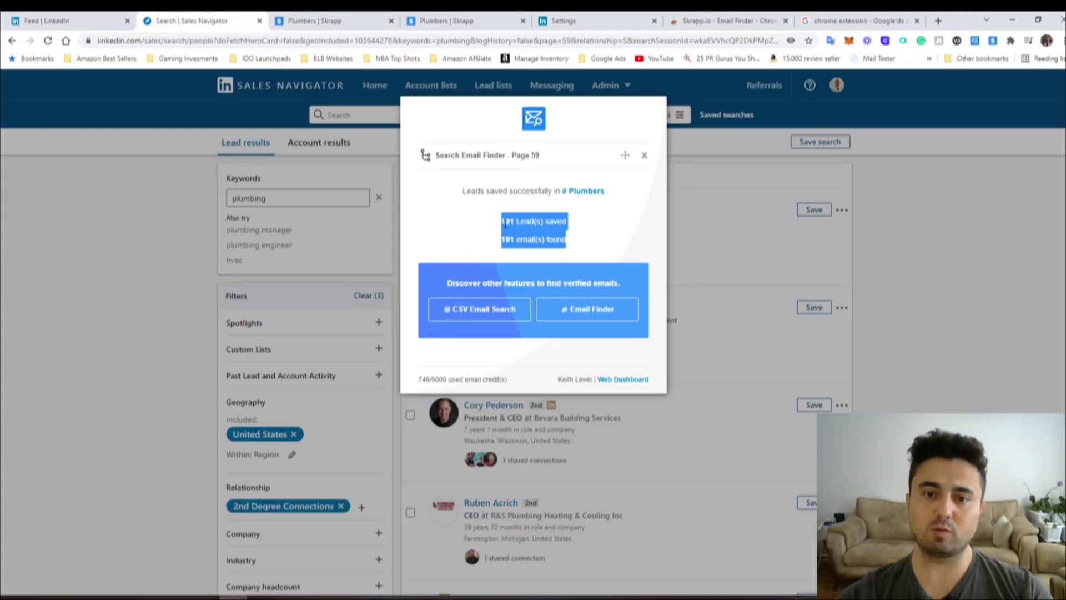
pyautogui.click(554, 230)
pyautogui.moveTo(502, 221); pyautogui.dragTo(543, 222)
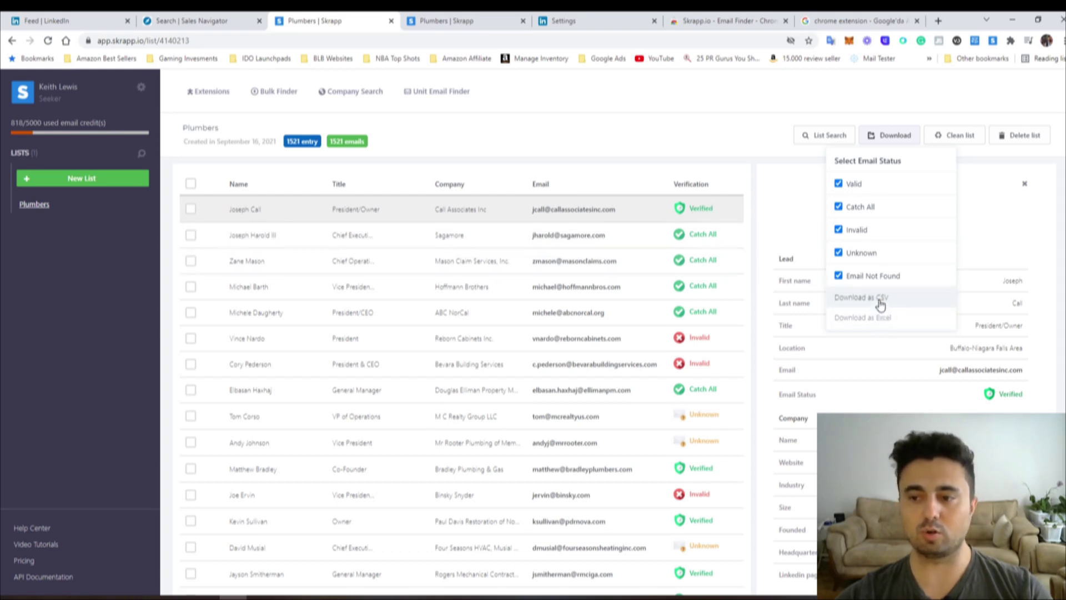
pyautogui.click(879, 319)
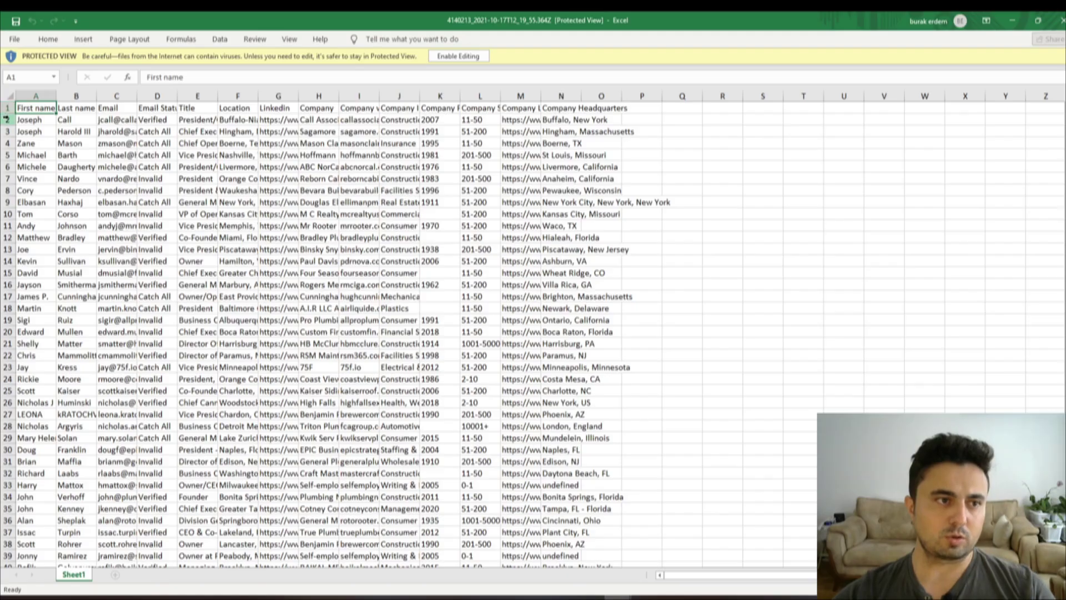
# Step: Inspect the lead rows, then turn on filters for the header row
pyautogui.click(8, 120)
pyautogui.rightClick(12, 121)
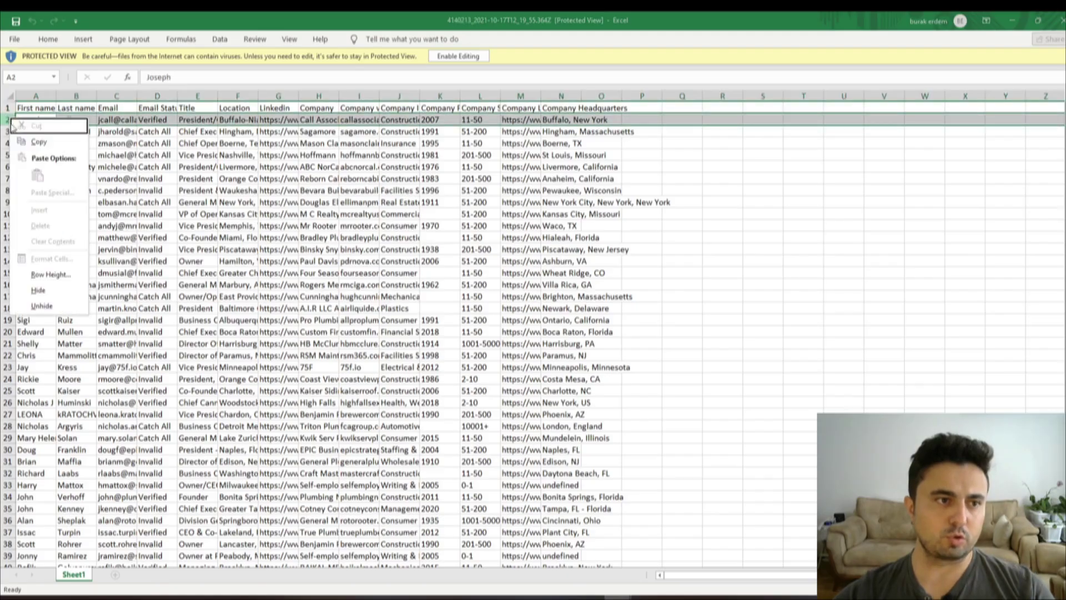
pyautogui.press('Escape')
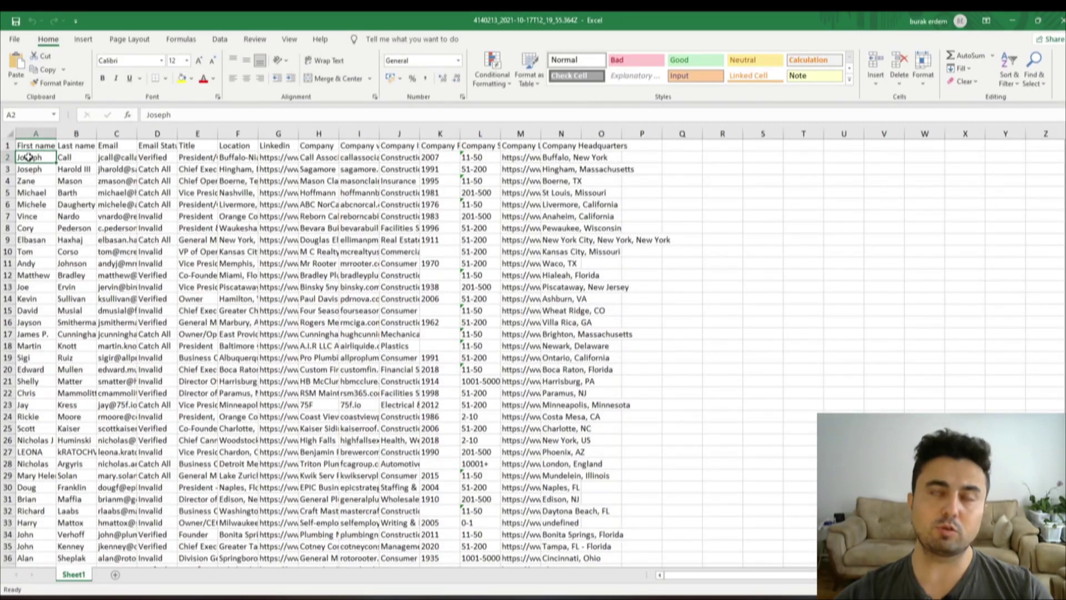
pyautogui.moveTo(29, 157)
pyautogui.mouseDown()
pyautogui.moveTo(28, 557)
pyautogui.moveTo(1, 257)
pyautogui.mouseUp()
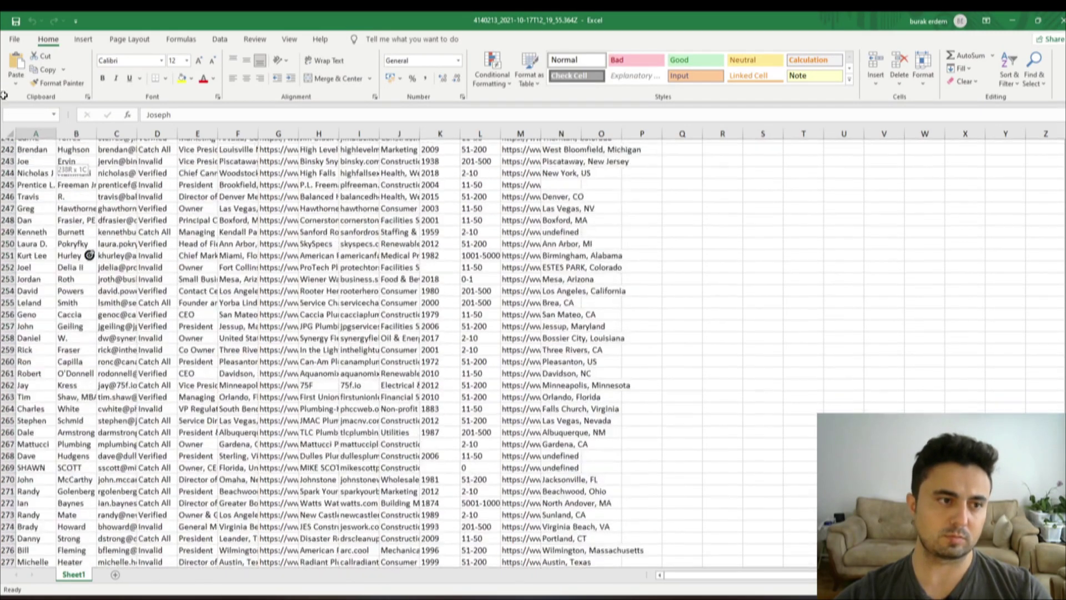
pyautogui.moveTo(1, 257); pyautogui.dragTo(1, 319)
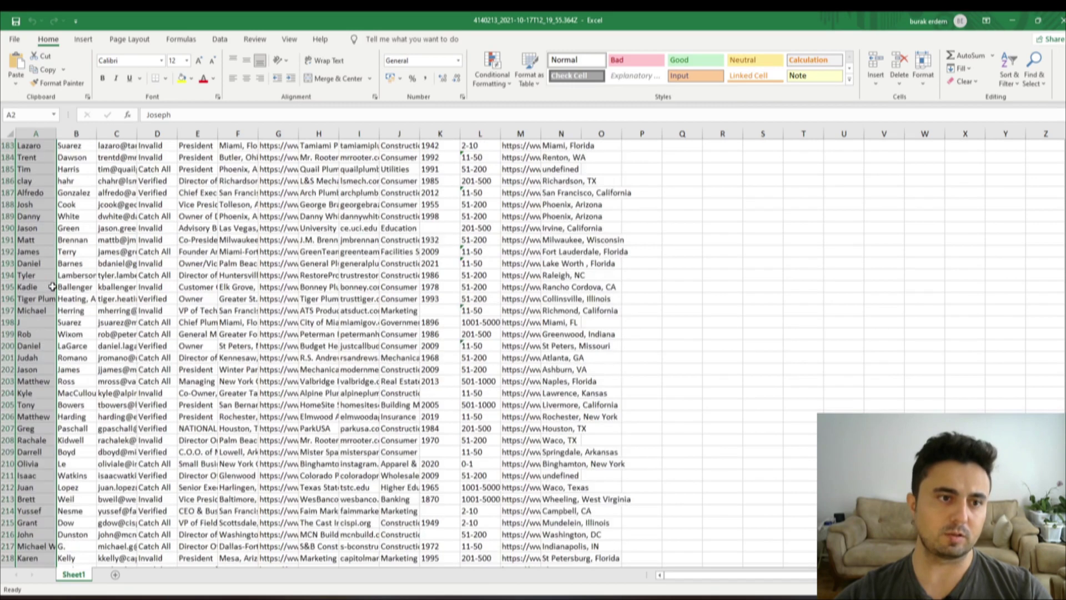
pyautogui.scroll(20, 53, 286)
pyautogui.scroll(3, 53, 286)
pyautogui.click(157, 146)
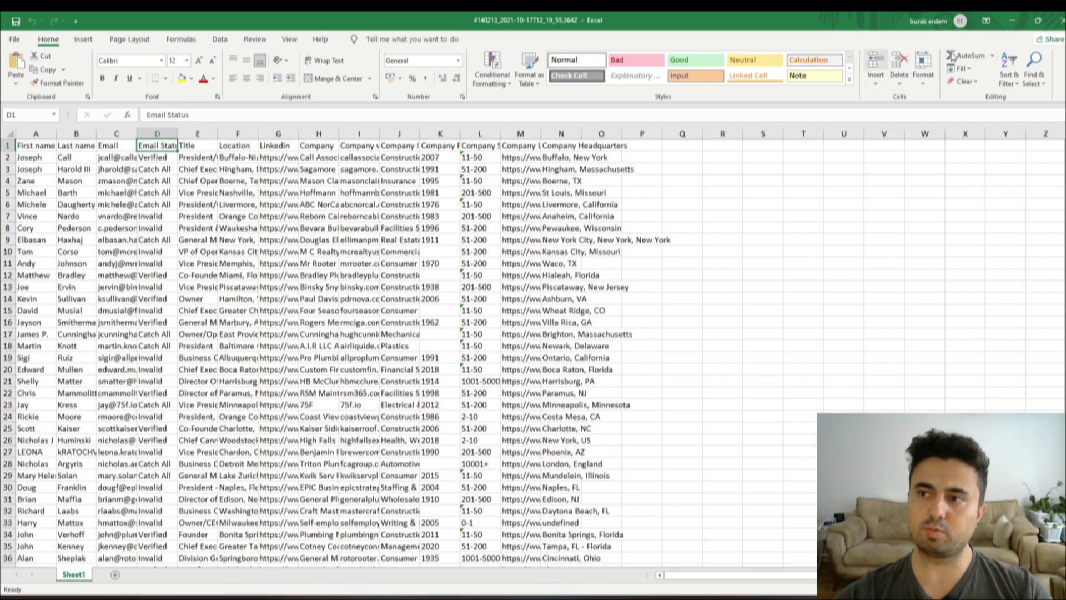
pyautogui.click(1008, 78)
pyautogui.click(1024, 148)
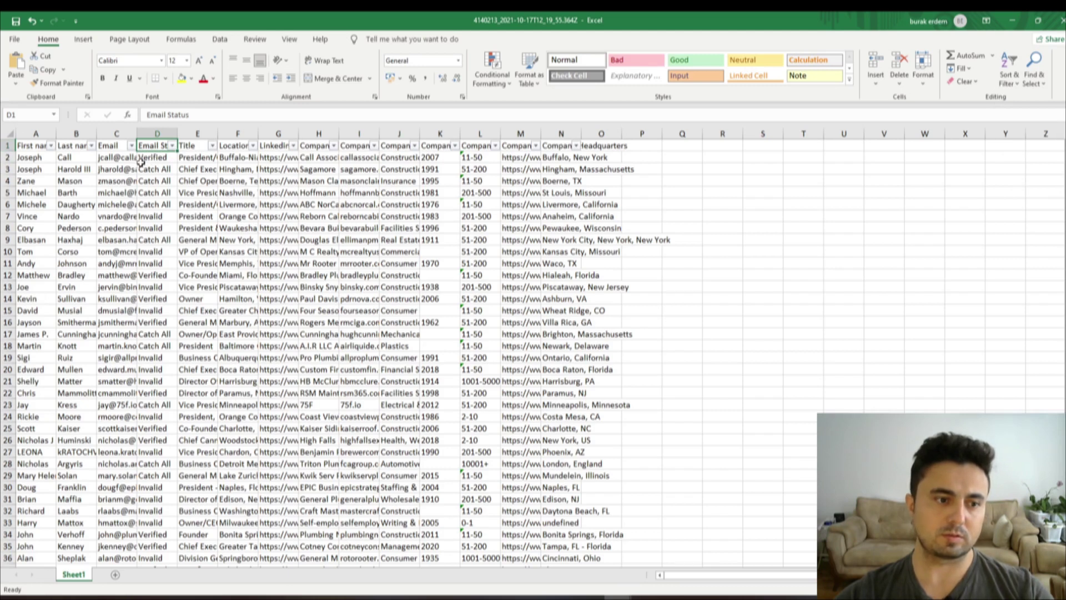
# Step: Clear every lead row from row 193 down, keeping only the first 191 leads
pyautogui.click(8, 158)
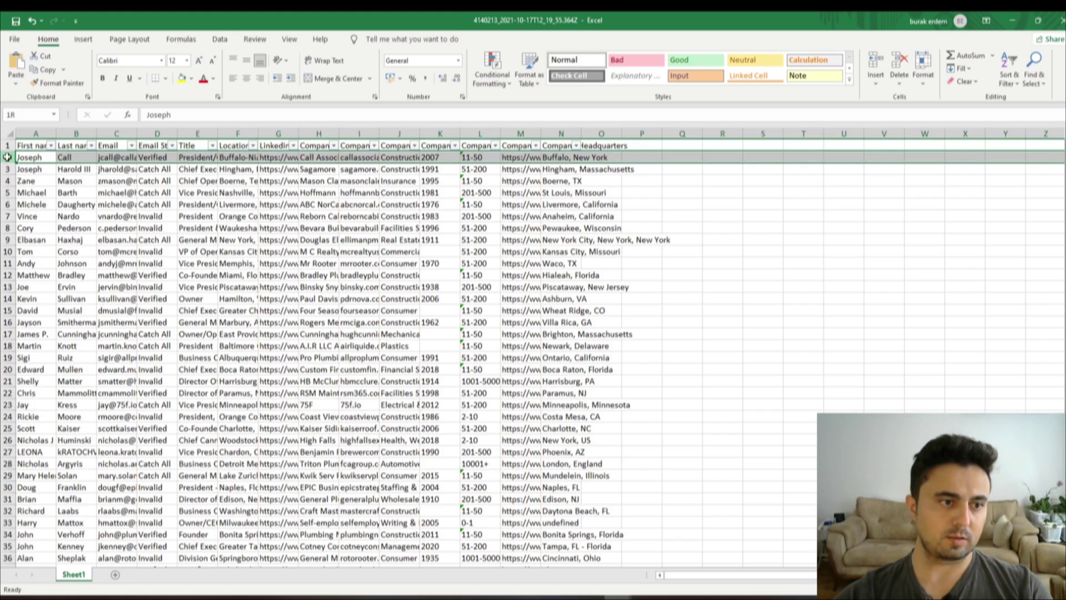
pyautogui.moveTo(8, 157)
pyautogui.mouseDown()
pyautogui.moveTo(20, 369)
pyautogui.moveTo(23, 169)
pyautogui.mouseUp()
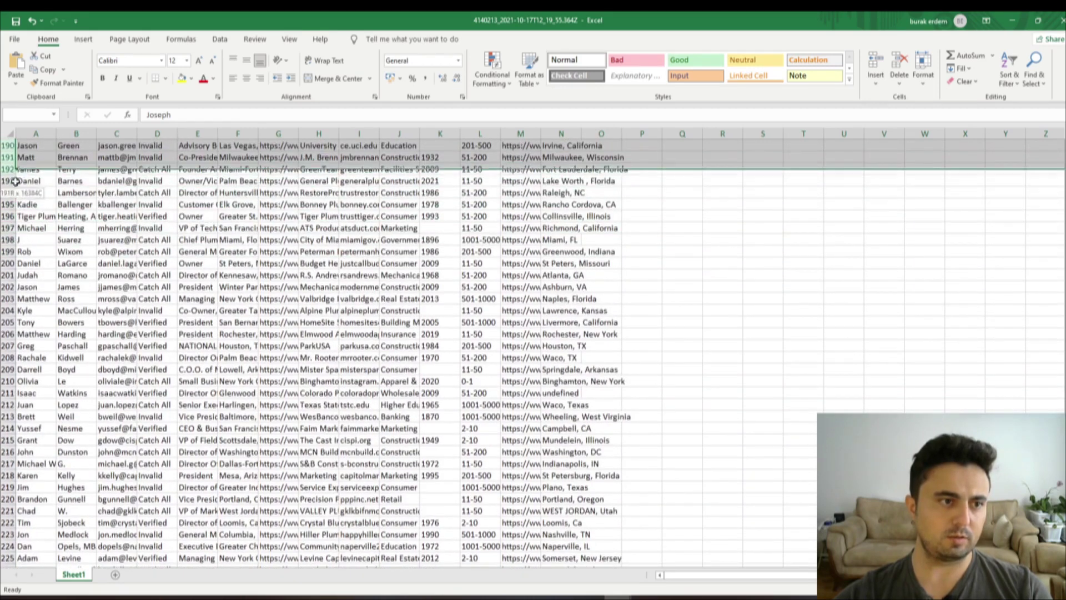
pyautogui.scroll(20, 23, 170)
pyautogui.scroll(20, 23, 169)
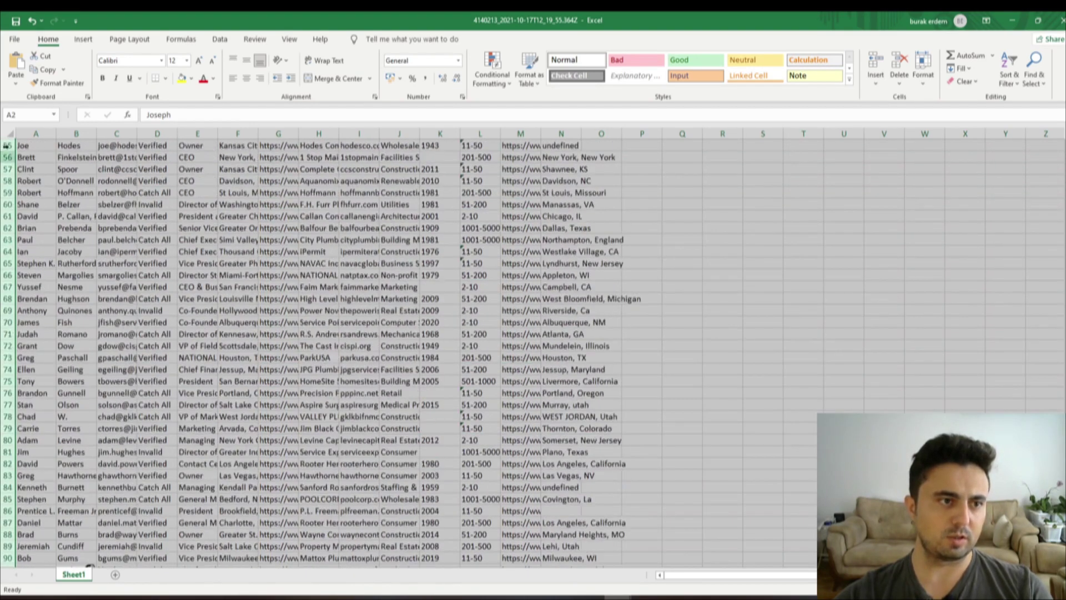
pyautogui.scroll(20, 20, 169)
pyautogui.scroll(-14, 31, 178)
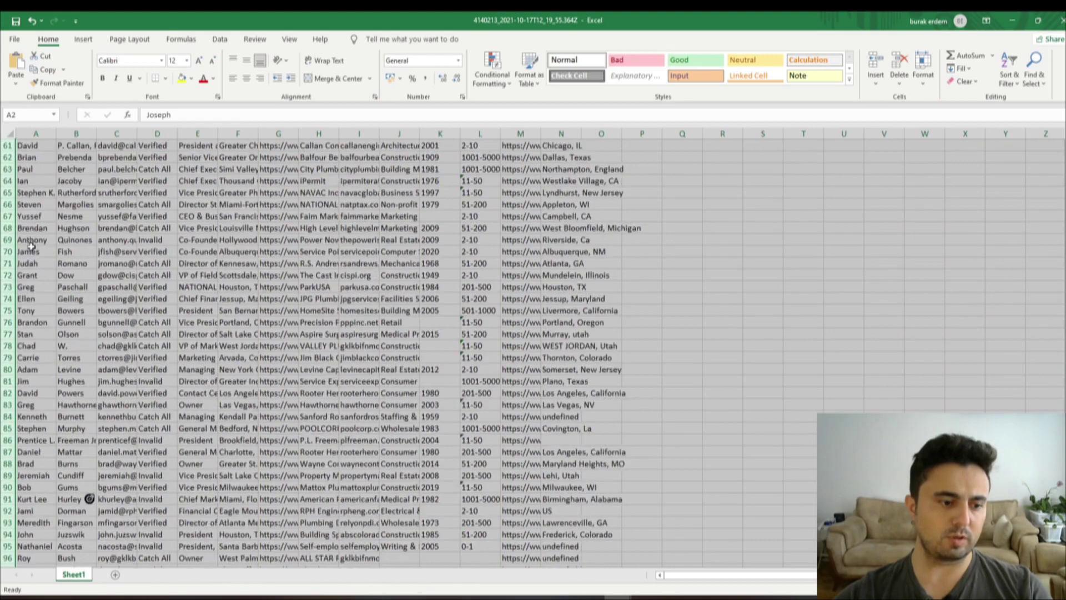
pyautogui.scroll(-14, 30, 206)
pyautogui.scroll(-14, 27, 238)
pyautogui.scroll(-14, 26, 274)
pyautogui.scroll(-7, 26, 274)
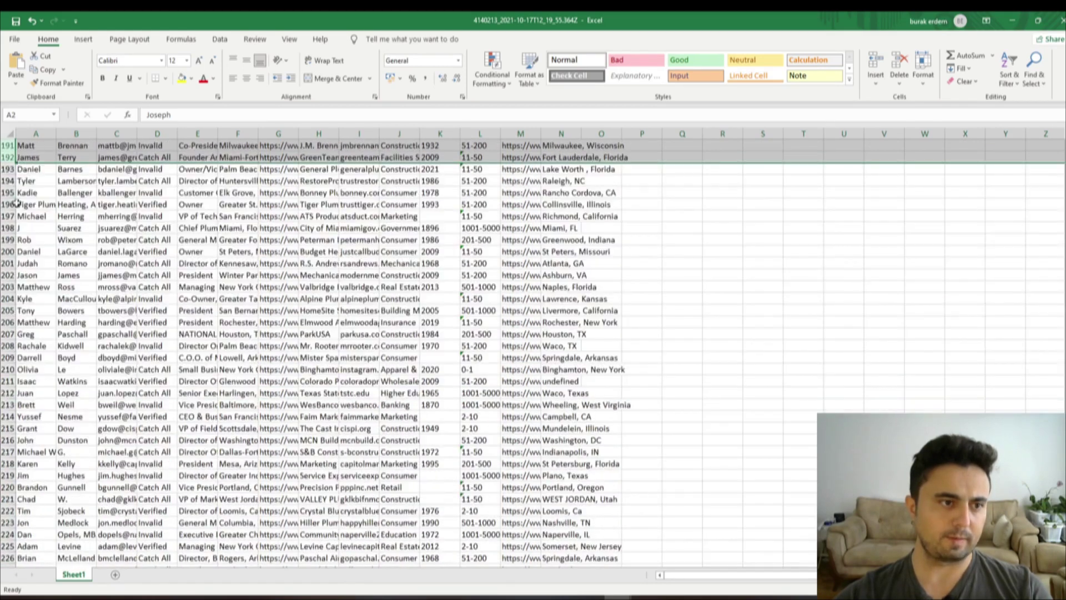
pyautogui.moveTo(4, 170); pyautogui.dragTo(16, 560)
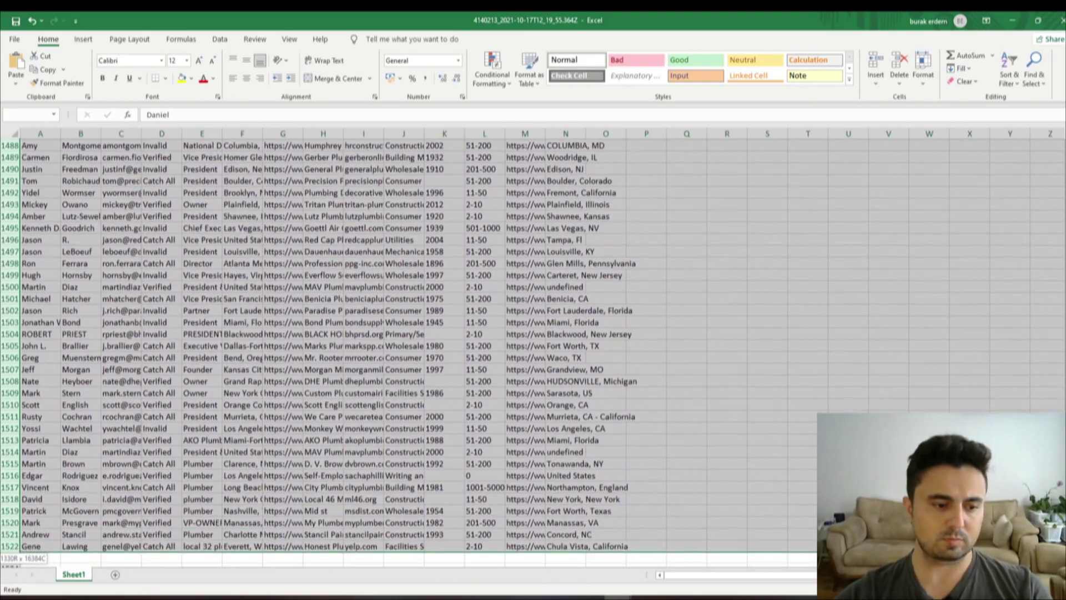
pyautogui.moveTo(16, 560); pyautogui.dragTo(17, 547)
pyautogui.press('Delete')
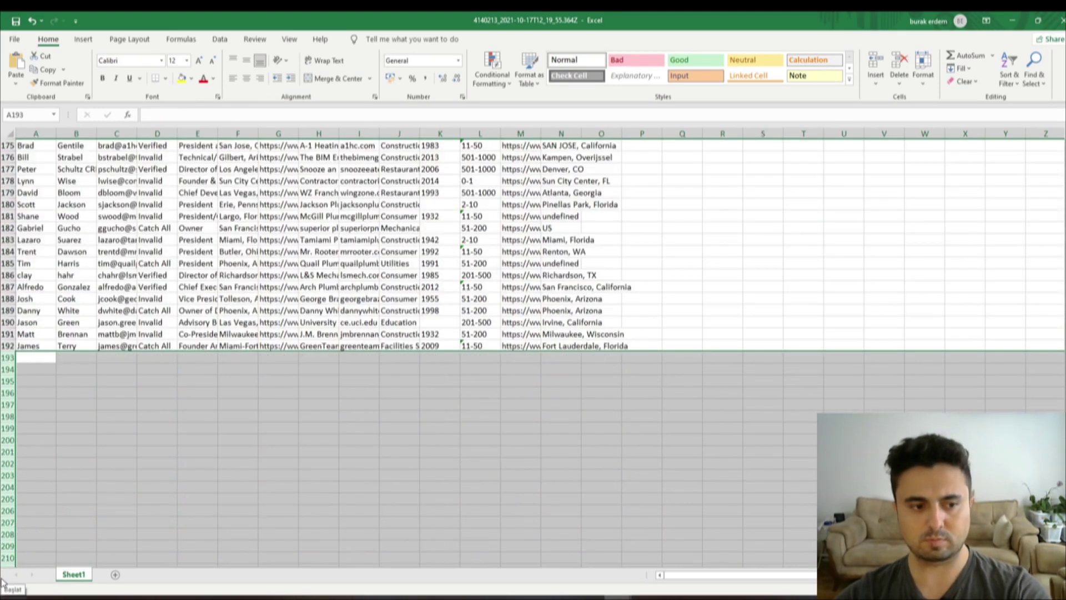
pyautogui.scroll(15, 132, 193)
pyautogui.scroll(15, 132, 194)
# Step: Filter Email Status to Catch All and Verified, then select column A to count 123 records
pyautogui.scroll(15, 133, 194)
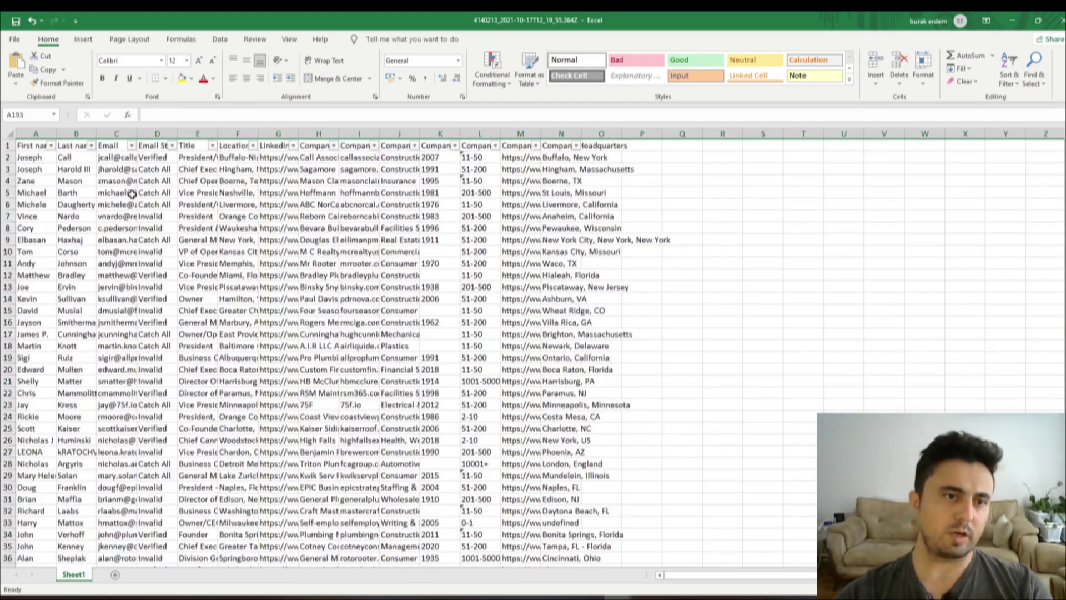
pyautogui.click(172, 145)
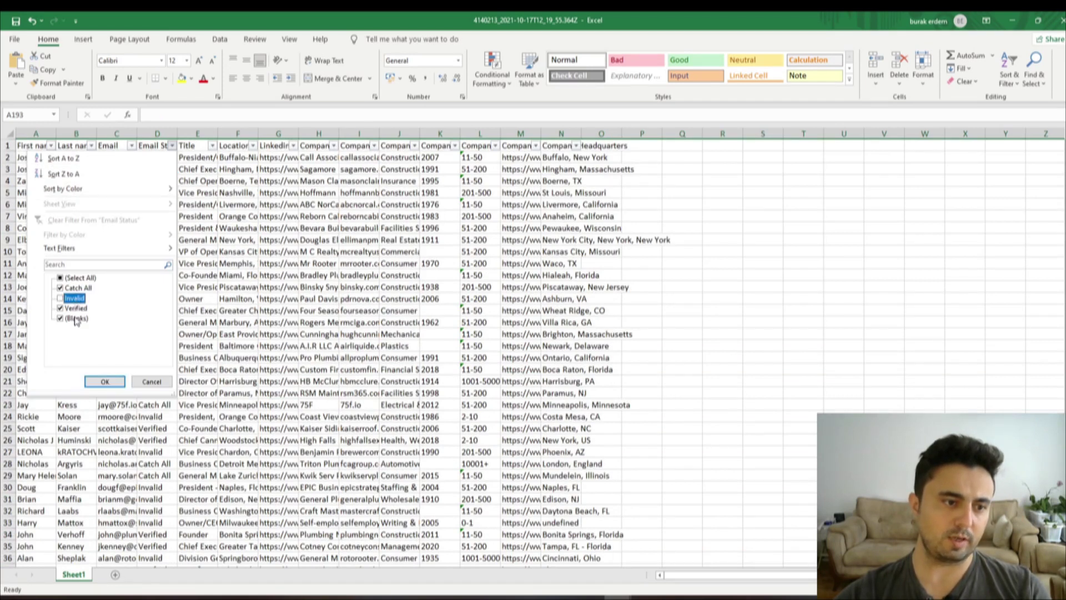
pyautogui.click(104, 381)
pyautogui.moveTo(31, 157); pyautogui.dragTo(50, 565)
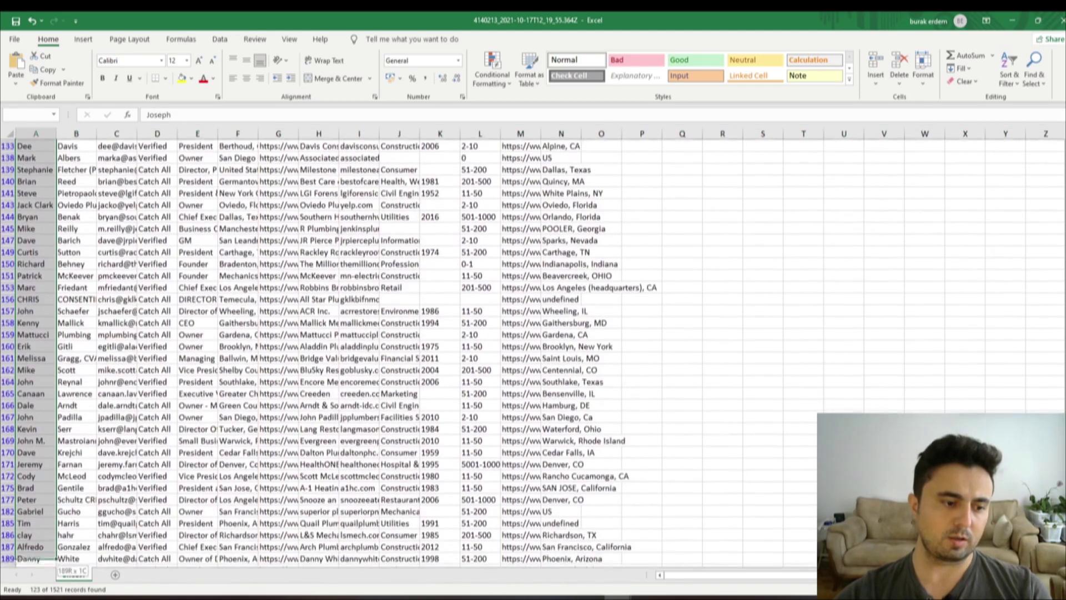
pyautogui.moveTo(52, 567)
pyautogui.mouseDown()
pyautogui.moveTo(37, 464)
pyautogui.moveTo(50, 561)
pyautogui.mouseUp()
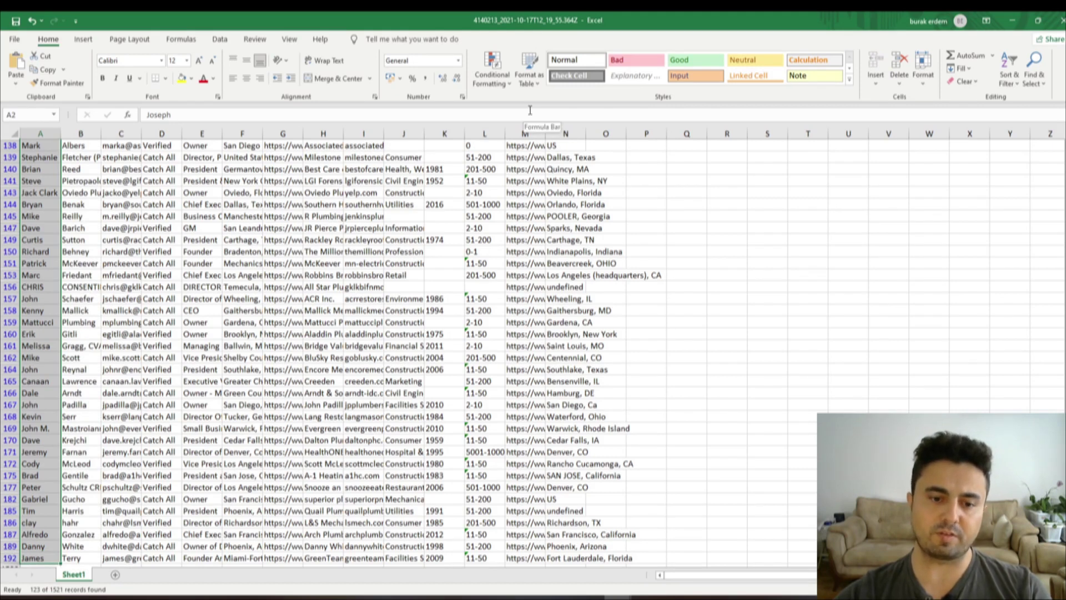
# Step: Divide 123 by 500 in Windows Calculator to get 0,246, then return to the Plumbers sheet
pyautogui.click(508, 597)
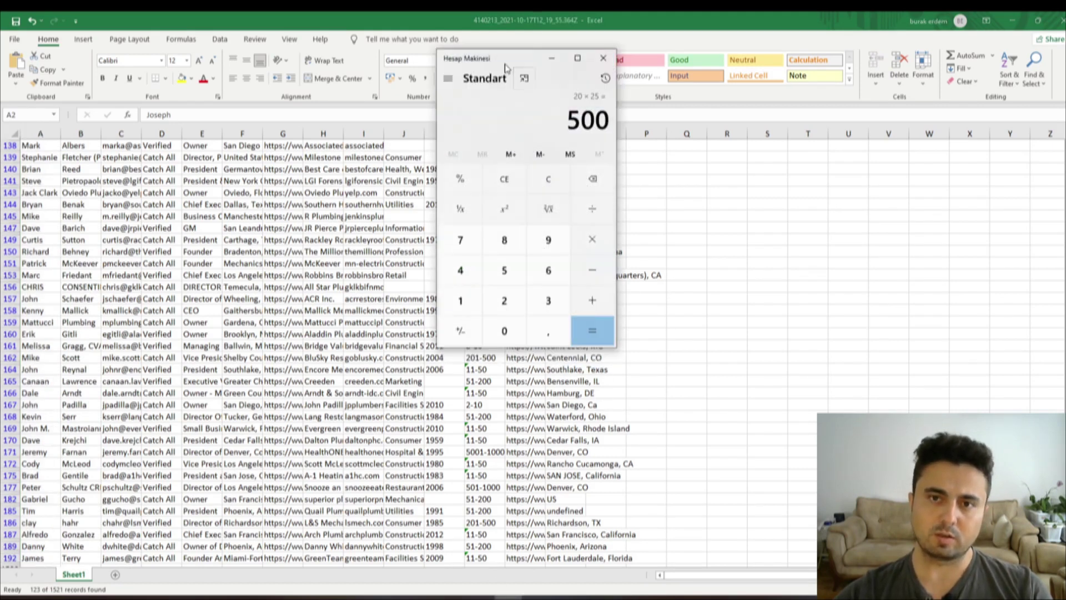
pyautogui.moveTo(507, 61); pyautogui.dragTo(693, 83)
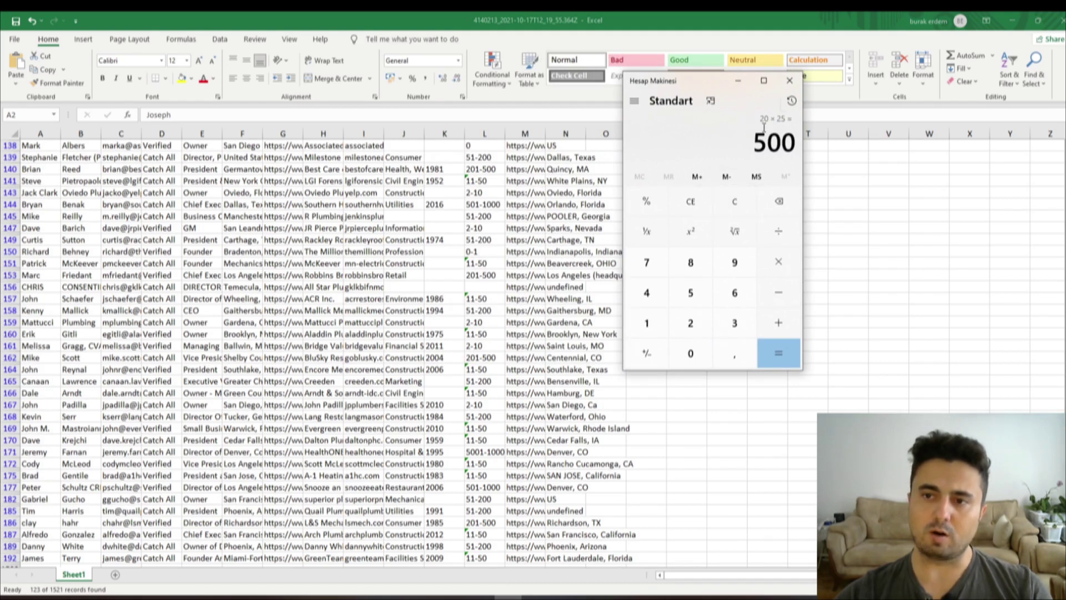
pyautogui.click(735, 202)
pyautogui.click(655, 333)
pyautogui.click(691, 323)
pyautogui.click(735, 323)
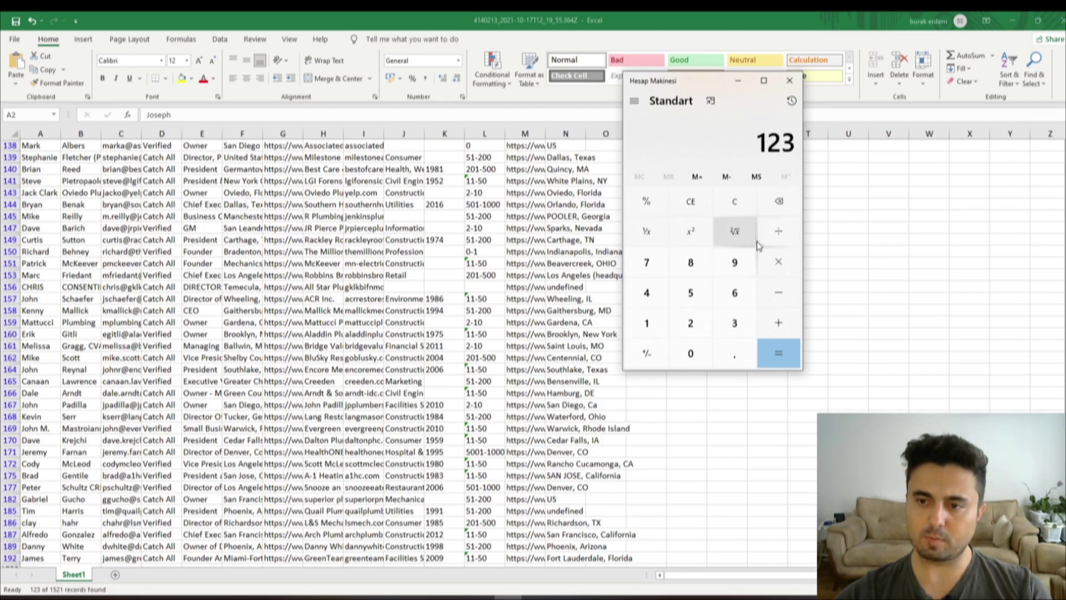
pyautogui.press('Return')
pyautogui.click(690, 292)
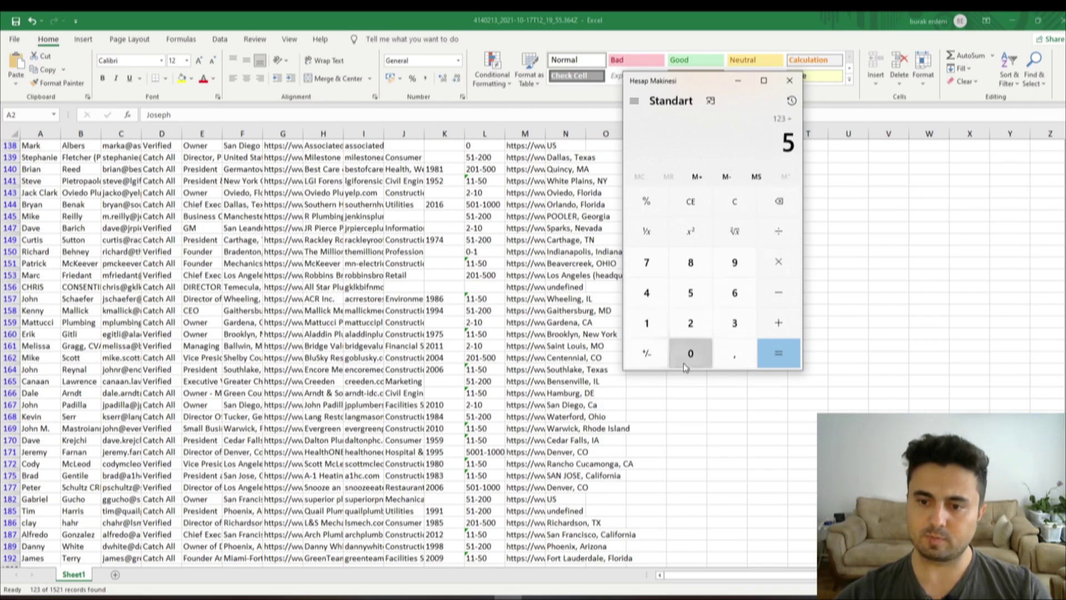
pyautogui.doubleClick(691, 353)
pyautogui.click(767, 348)
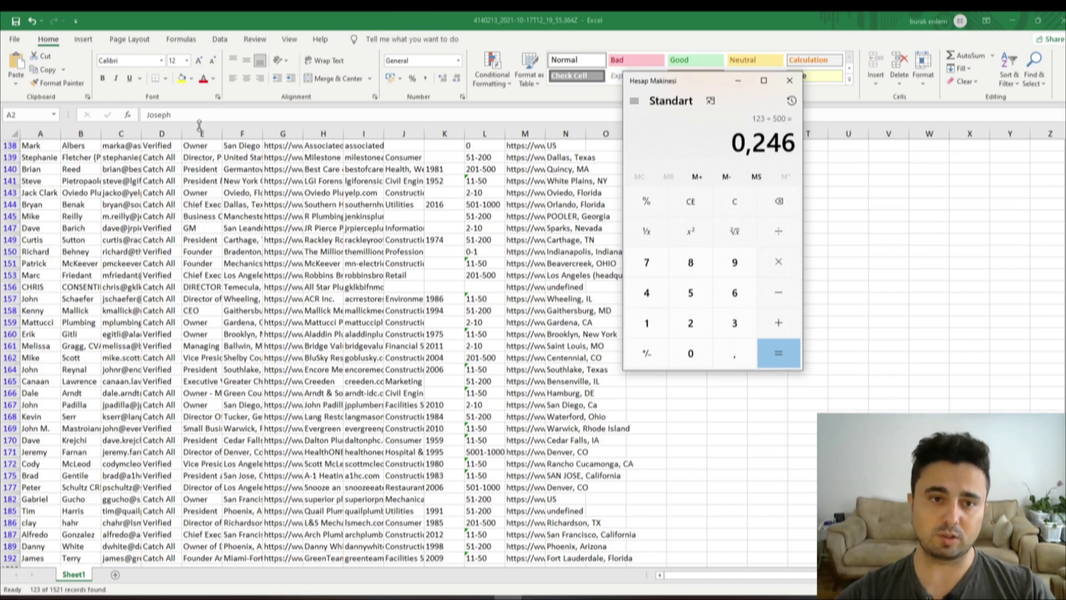
pyautogui.hotkey('alt', 'Tab')
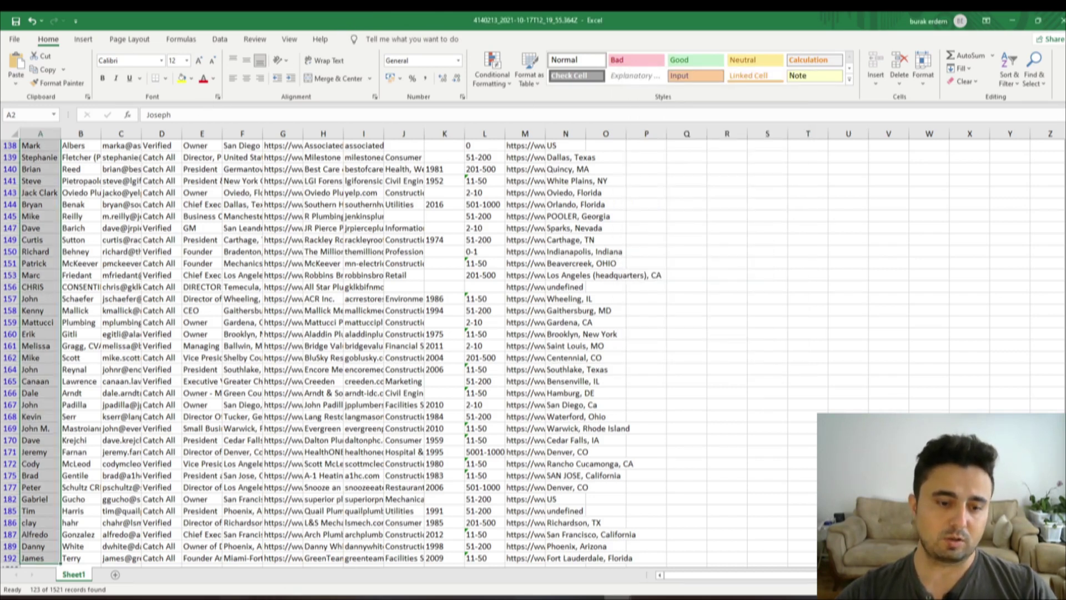
# Step: Back on Skrapp's Plumbers list, dismiss the download notice and show the email status download choices
pyautogui.click(233, 597)
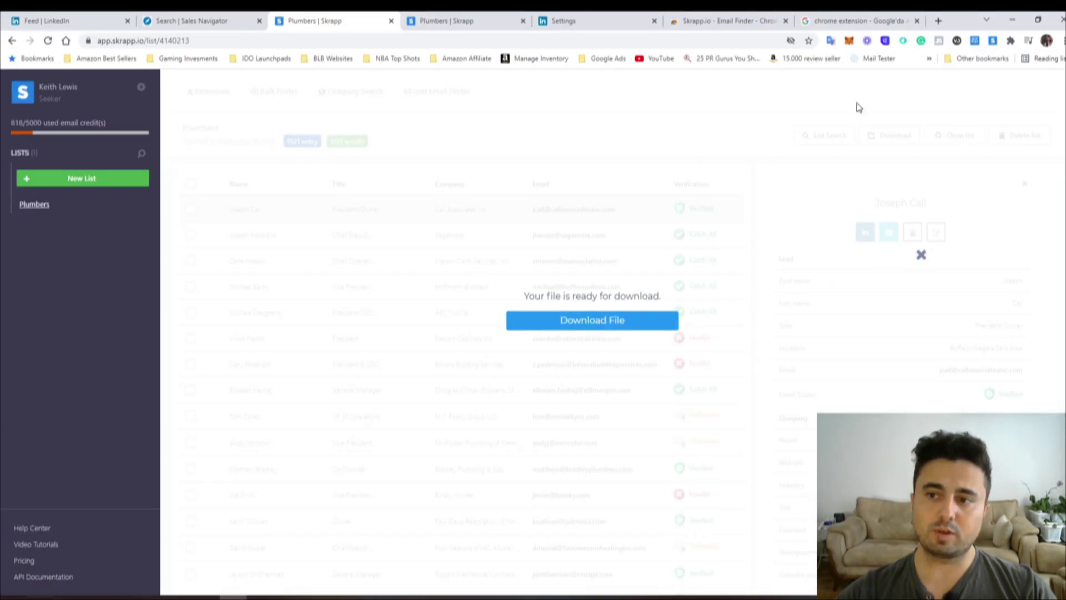
pyautogui.click(921, 257)
pyautogui.click(890, 136)
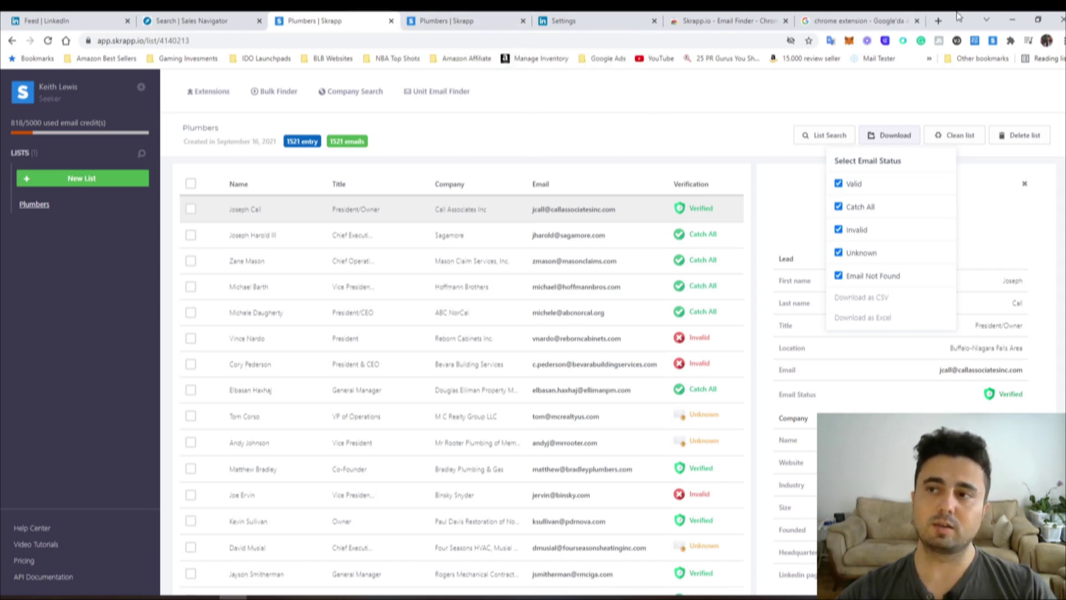
pyautogui.click(938, 21)
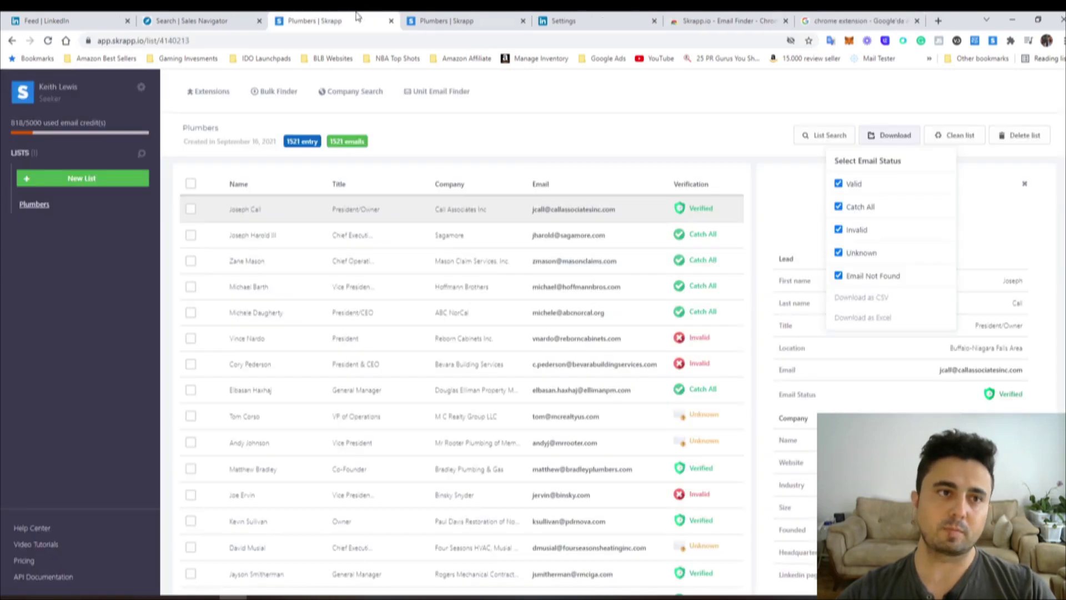